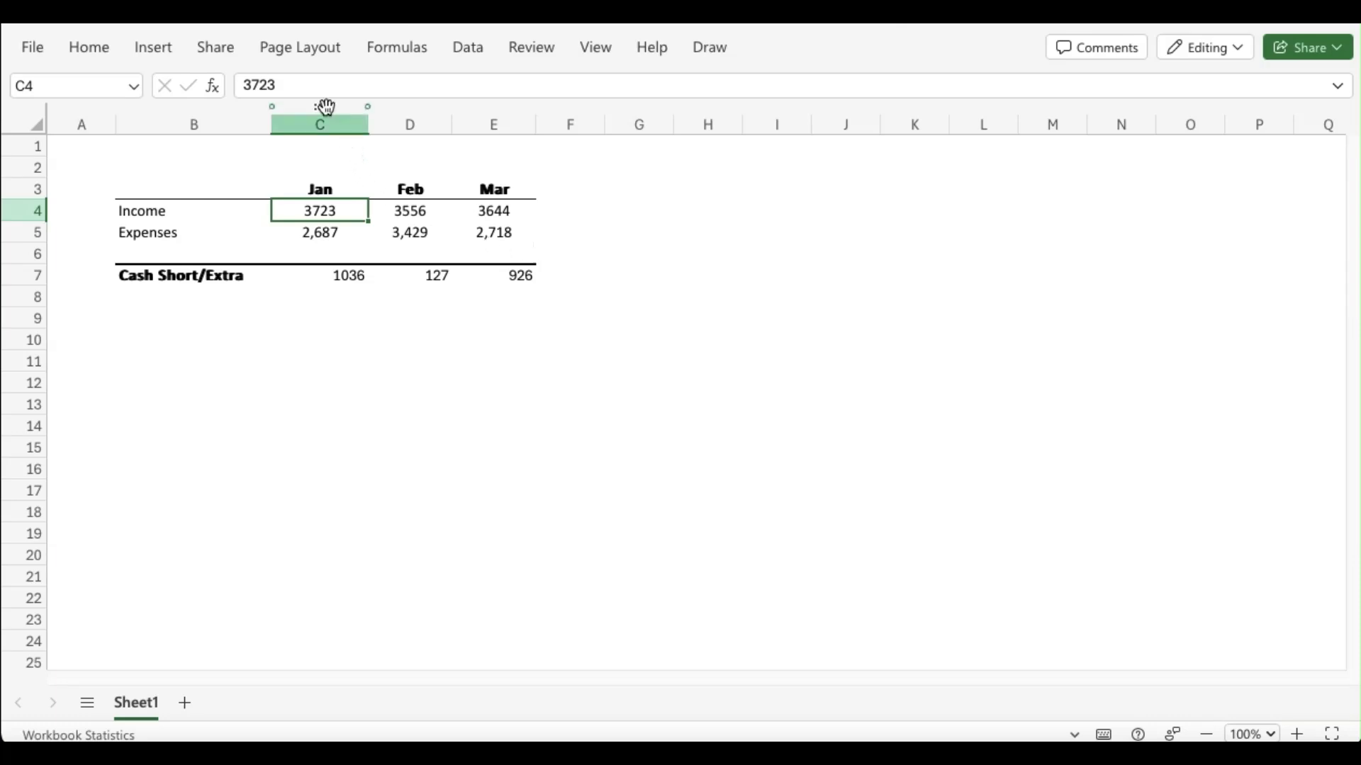
Step: Format the Jan to Mar income, expenses and cash short/extra amounts as dollar currency with 0 decimal places
click(87, 51)
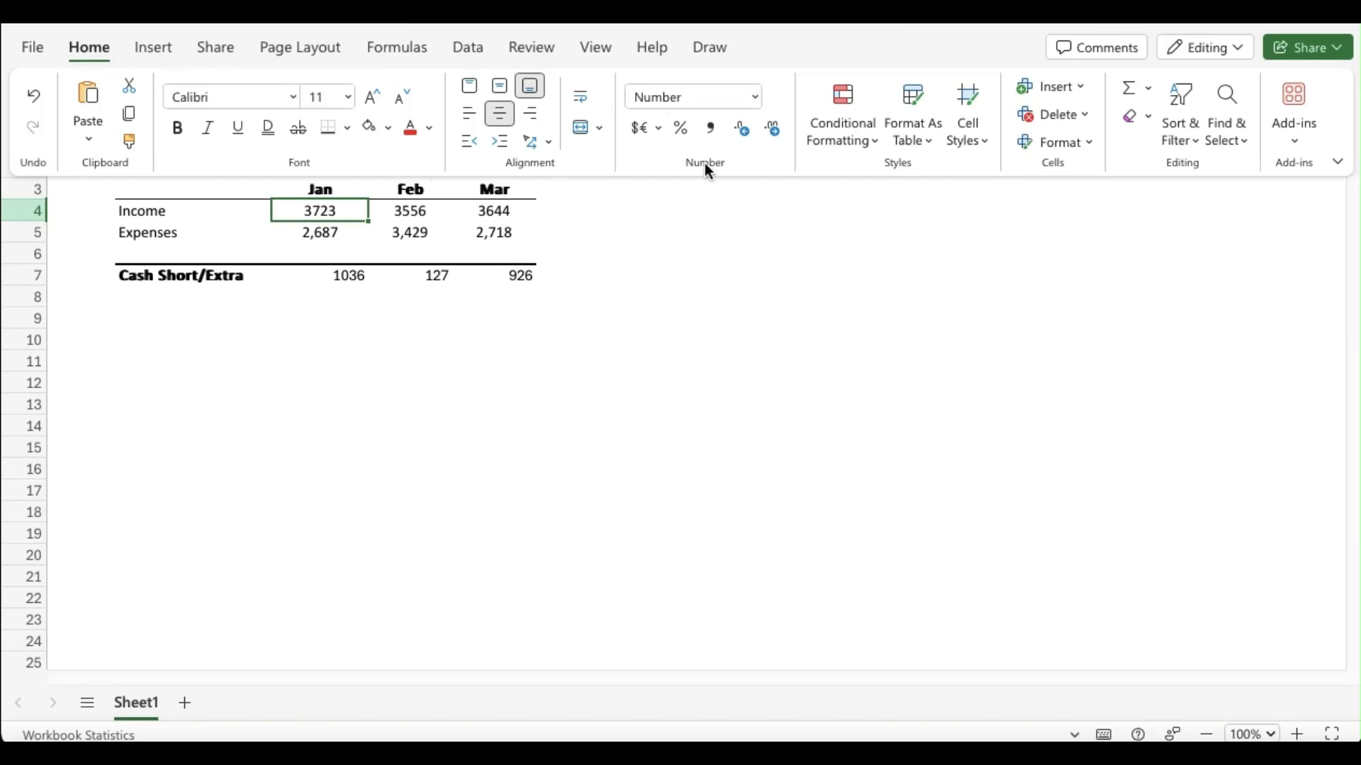
click(756, 97)
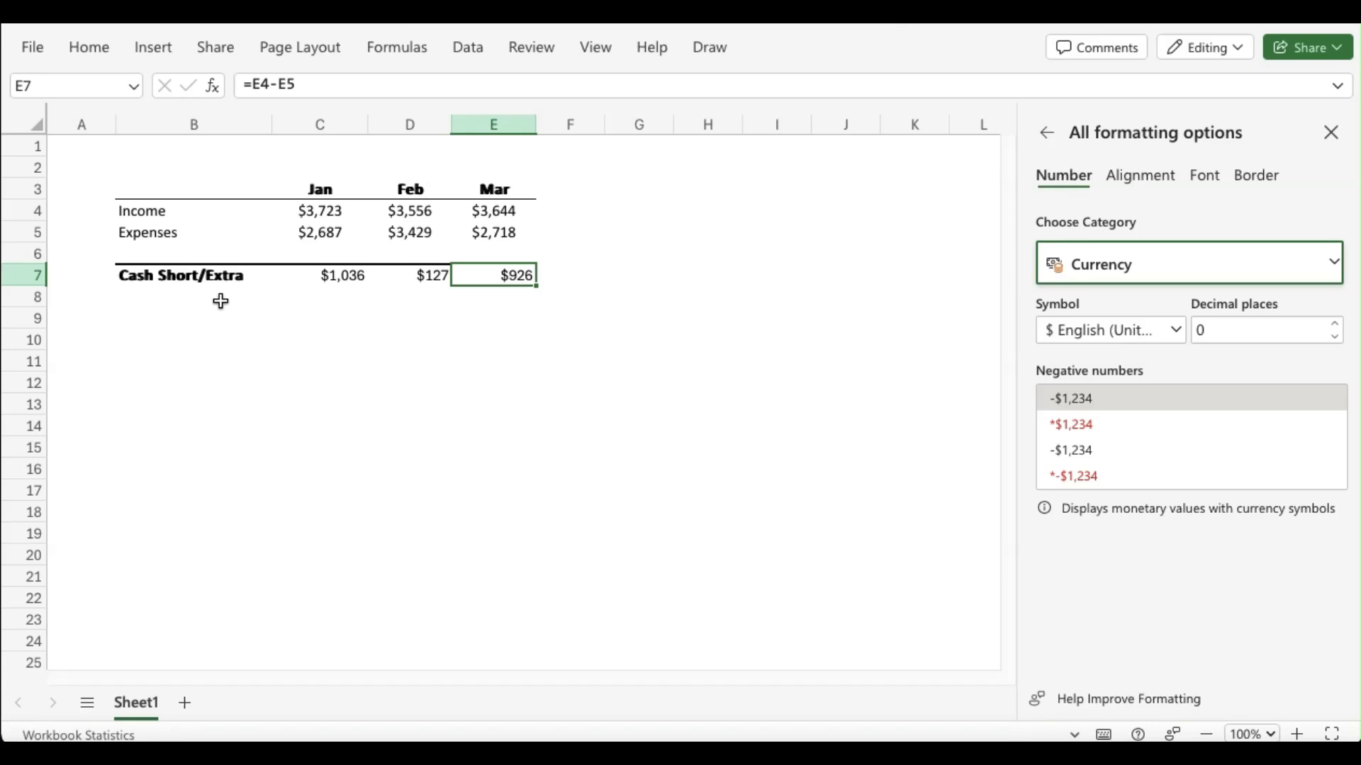
click(192, 275)
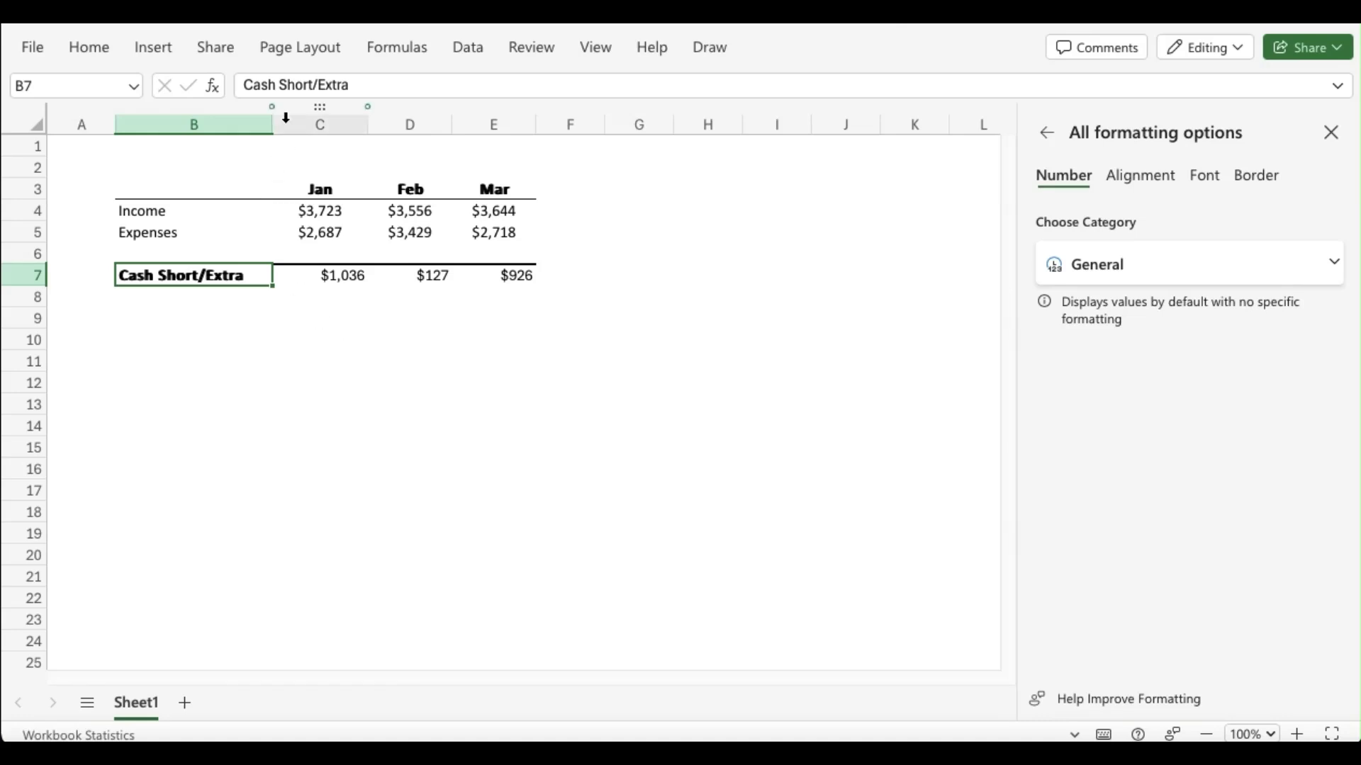
click(285, 84)
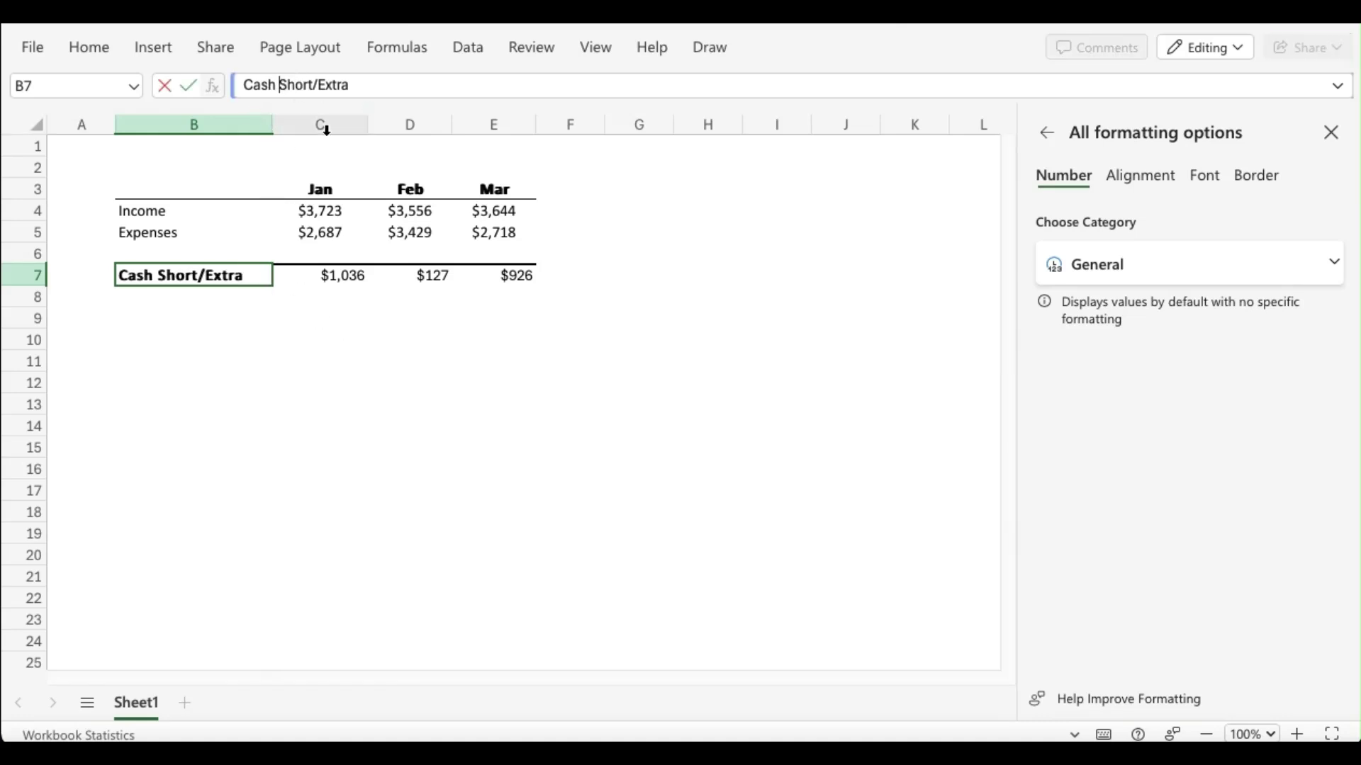
key(Return)
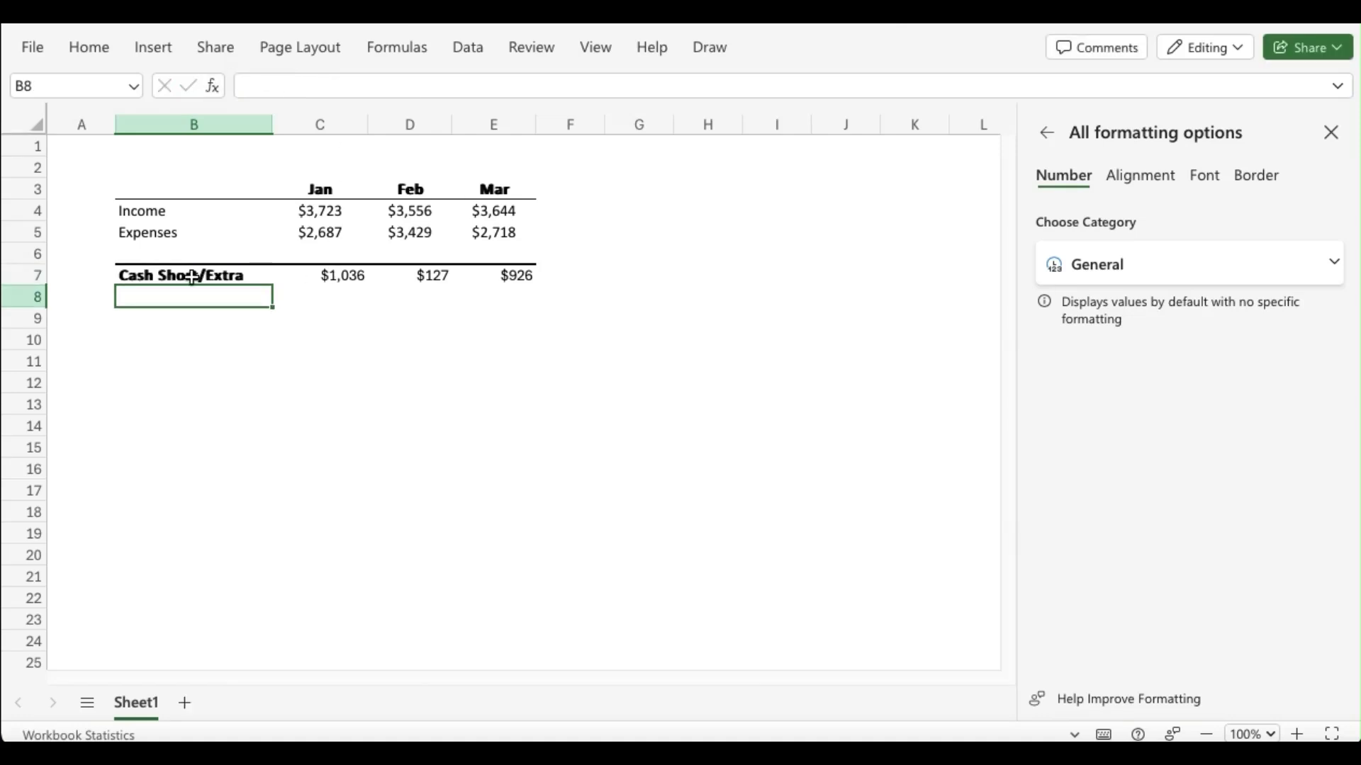
Step: Insert a line break within cell B7 so that "Cash" and "Short/Extra" sit on separate lines
click(191, 276)
click(290, 85)
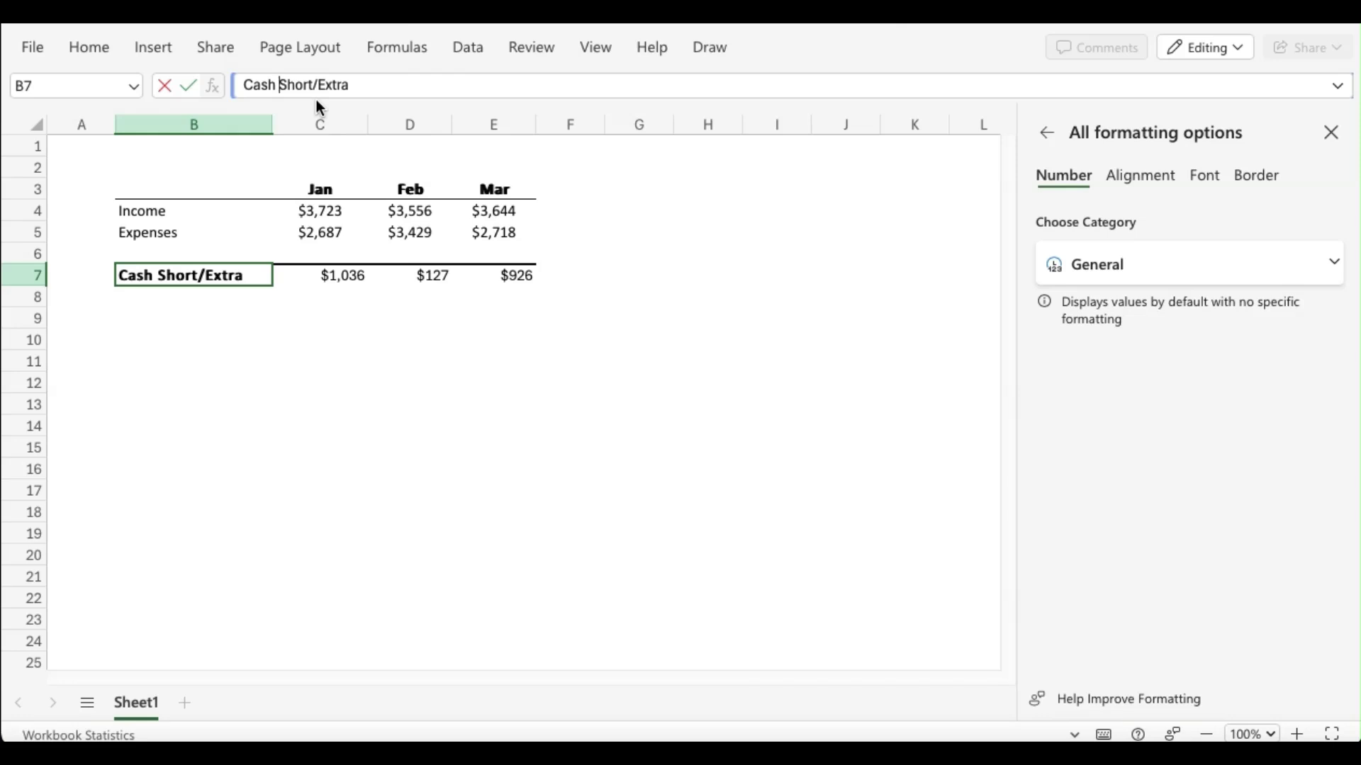
key(alt+Return)
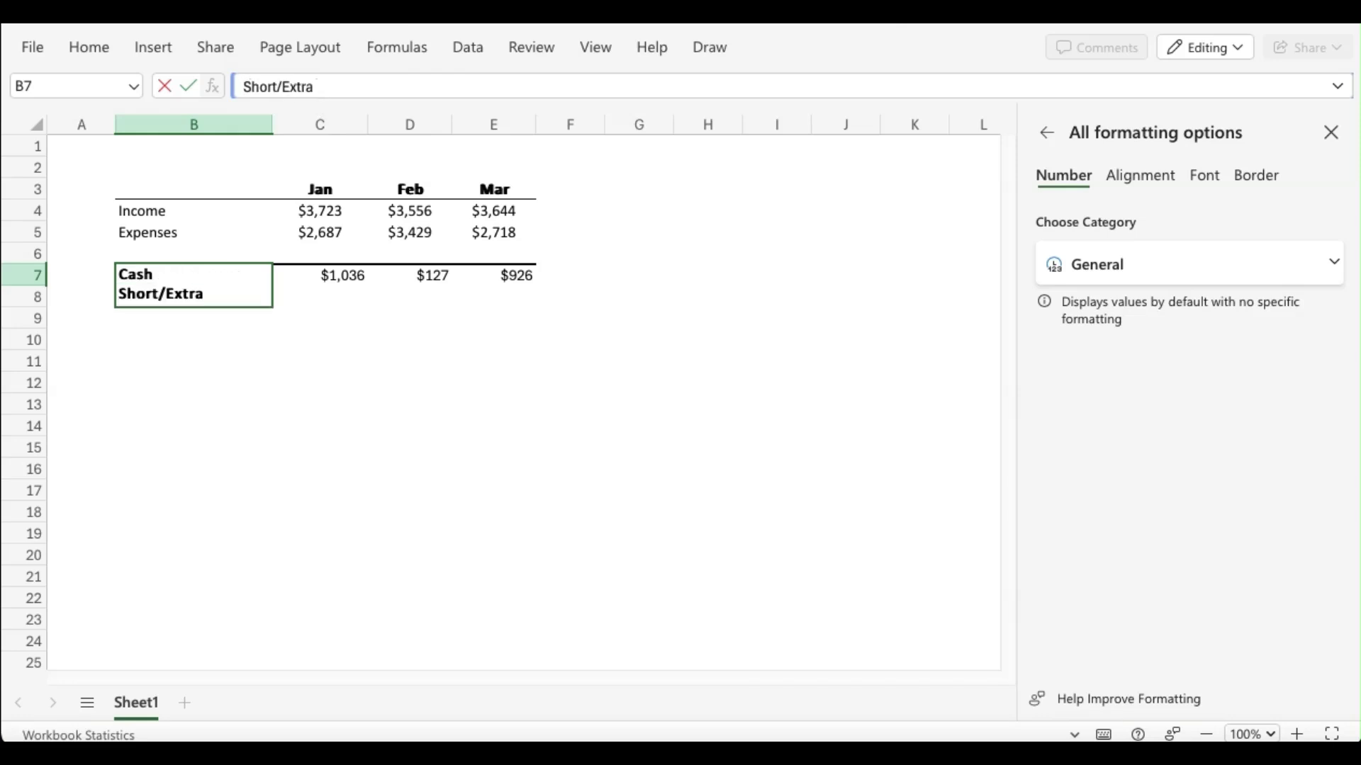
click(203, 320)
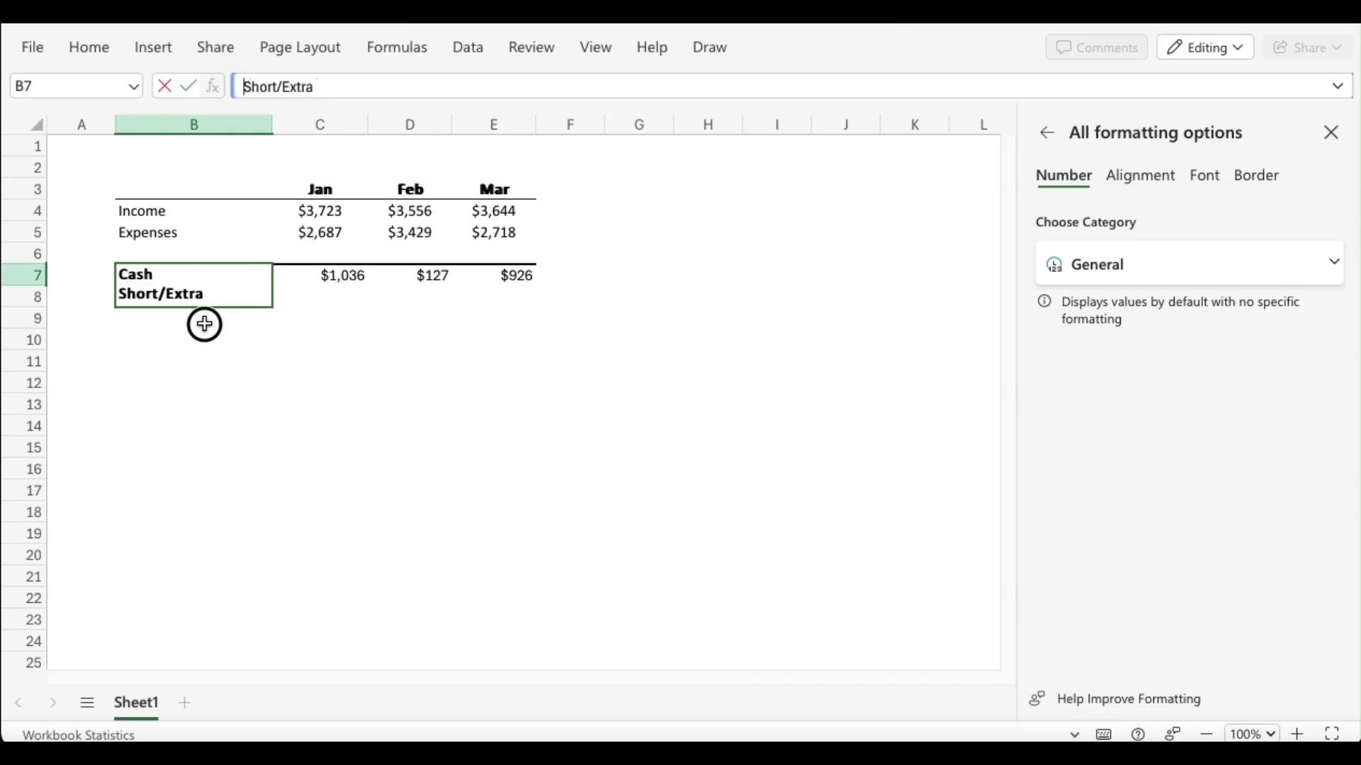
click(193, 285)
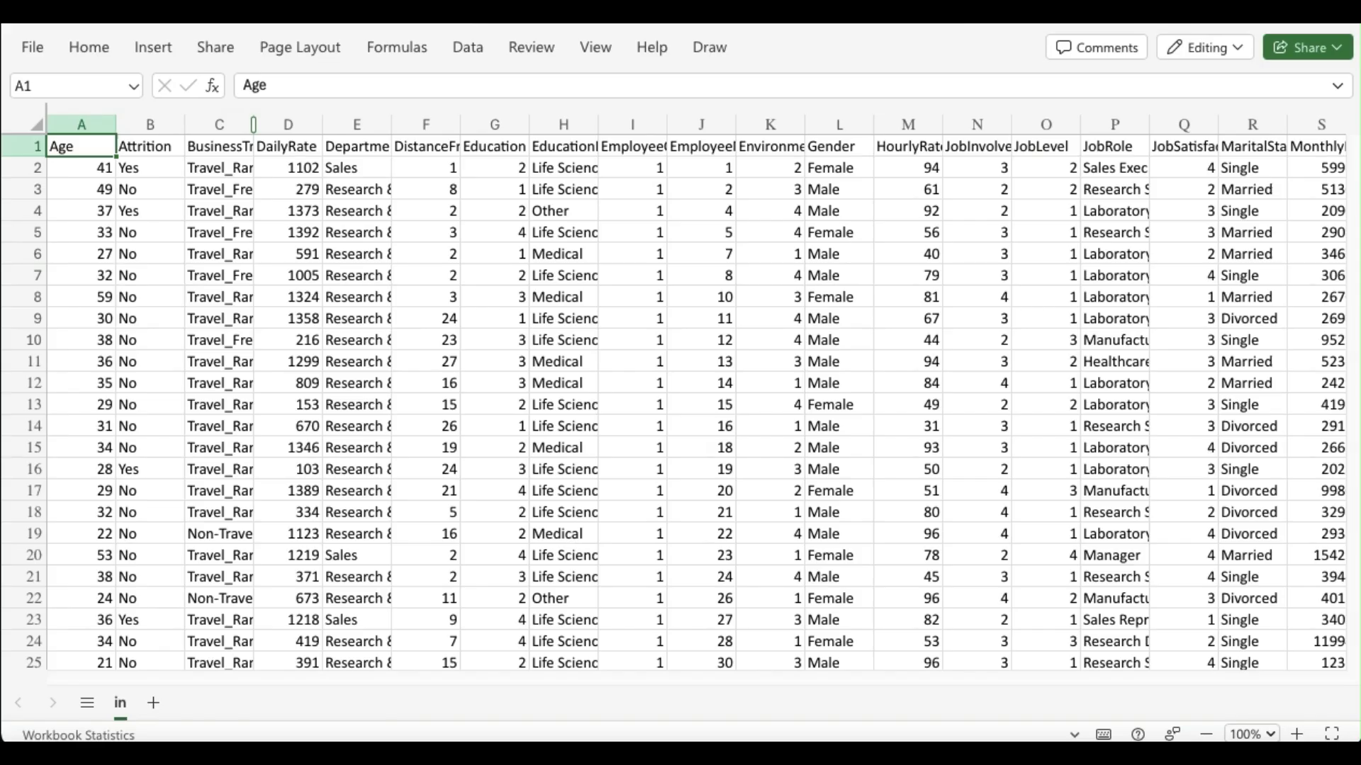
Step: Freeze the header row of the employee data at row 1 and check it by moving through the records
scroll(115, 346, down, 4)
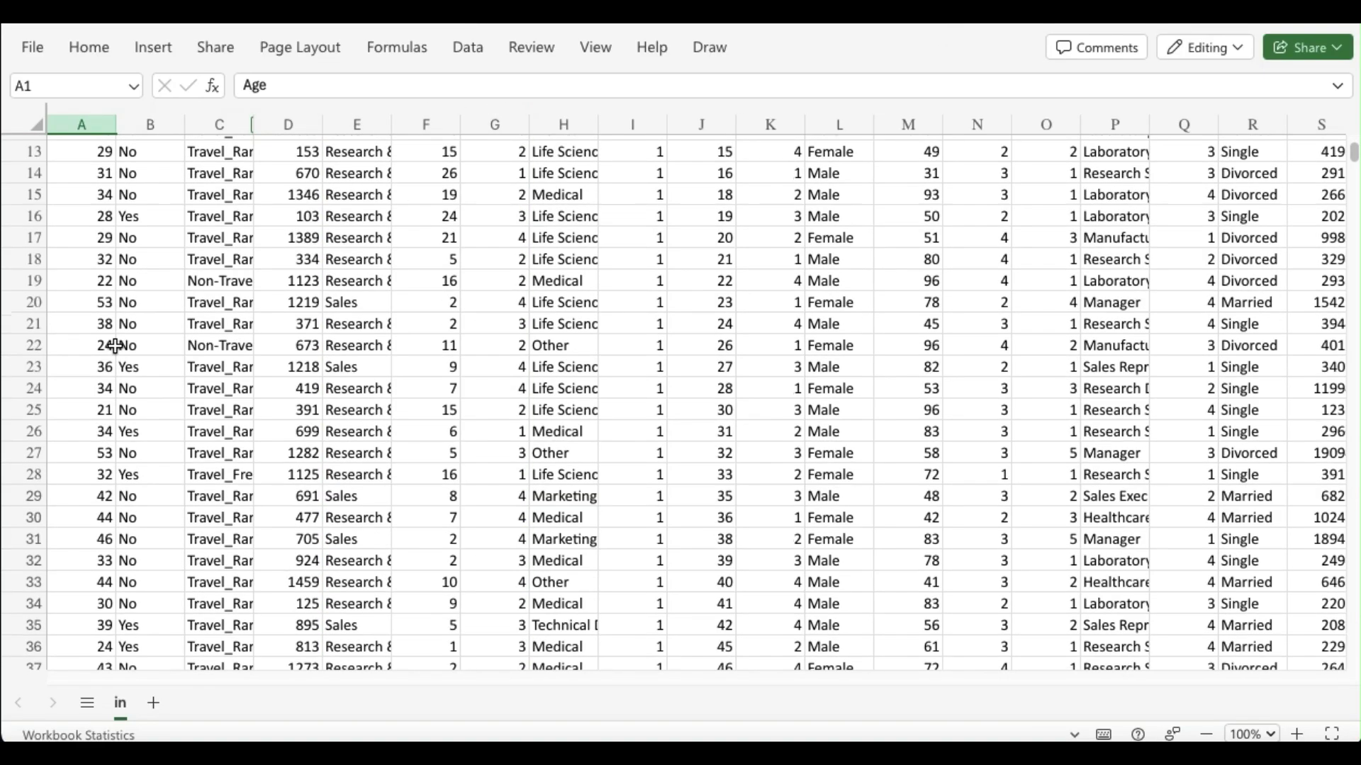
scroll(116, 346, up, 4)
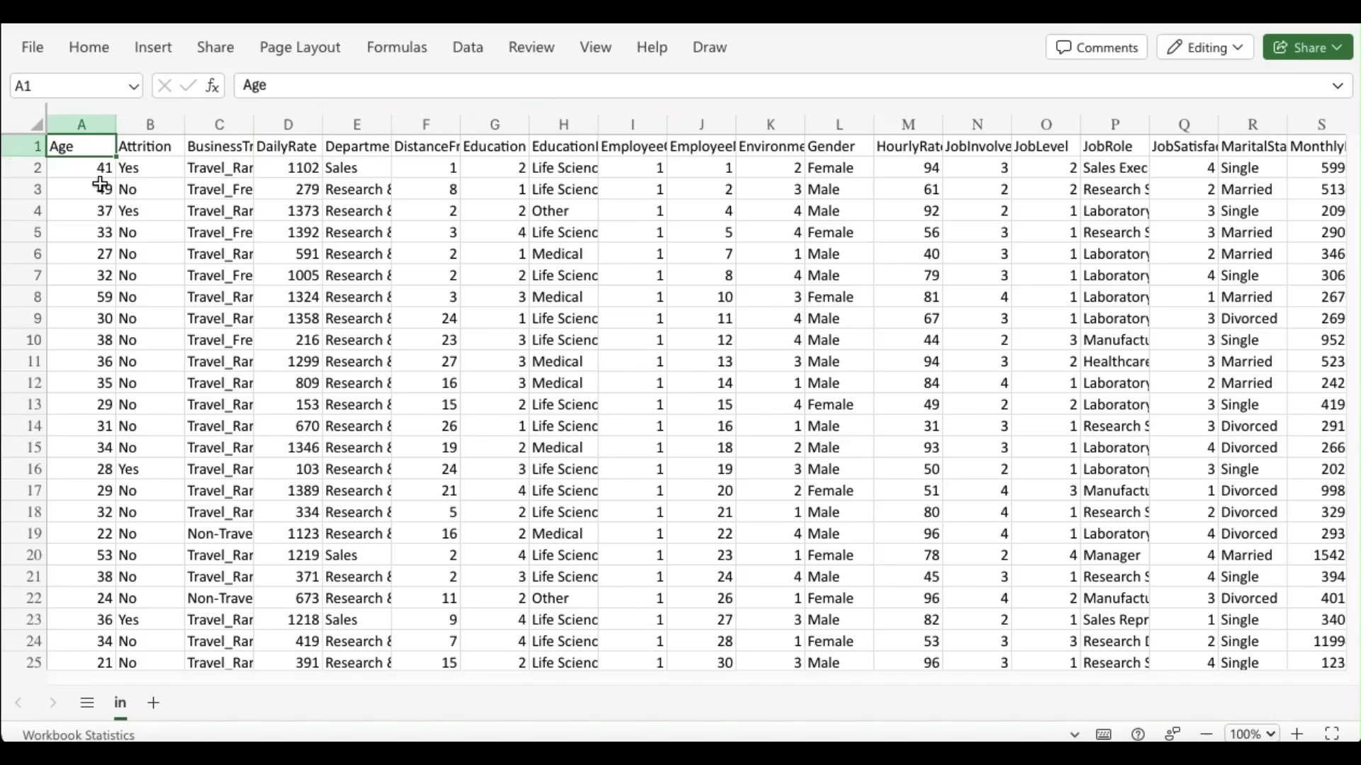
click(20, 148)
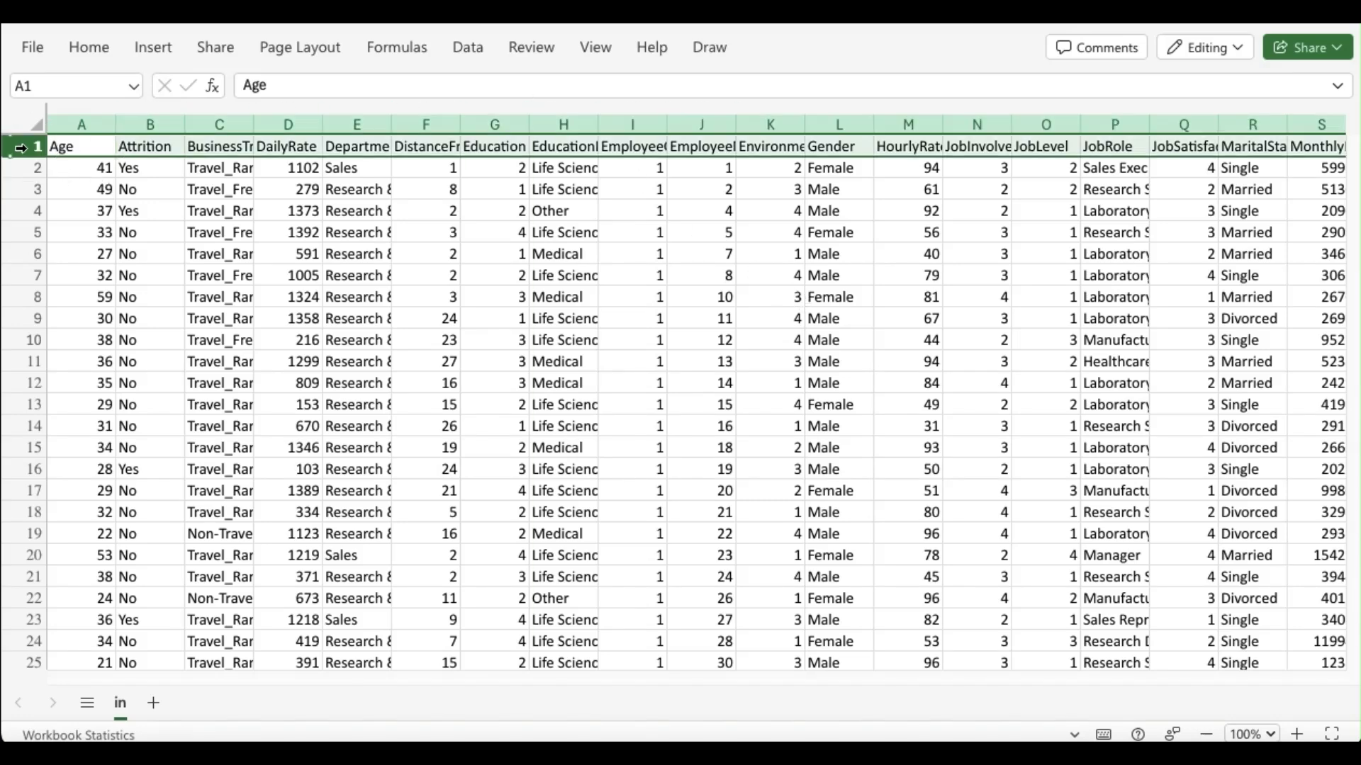
click(88, 47)
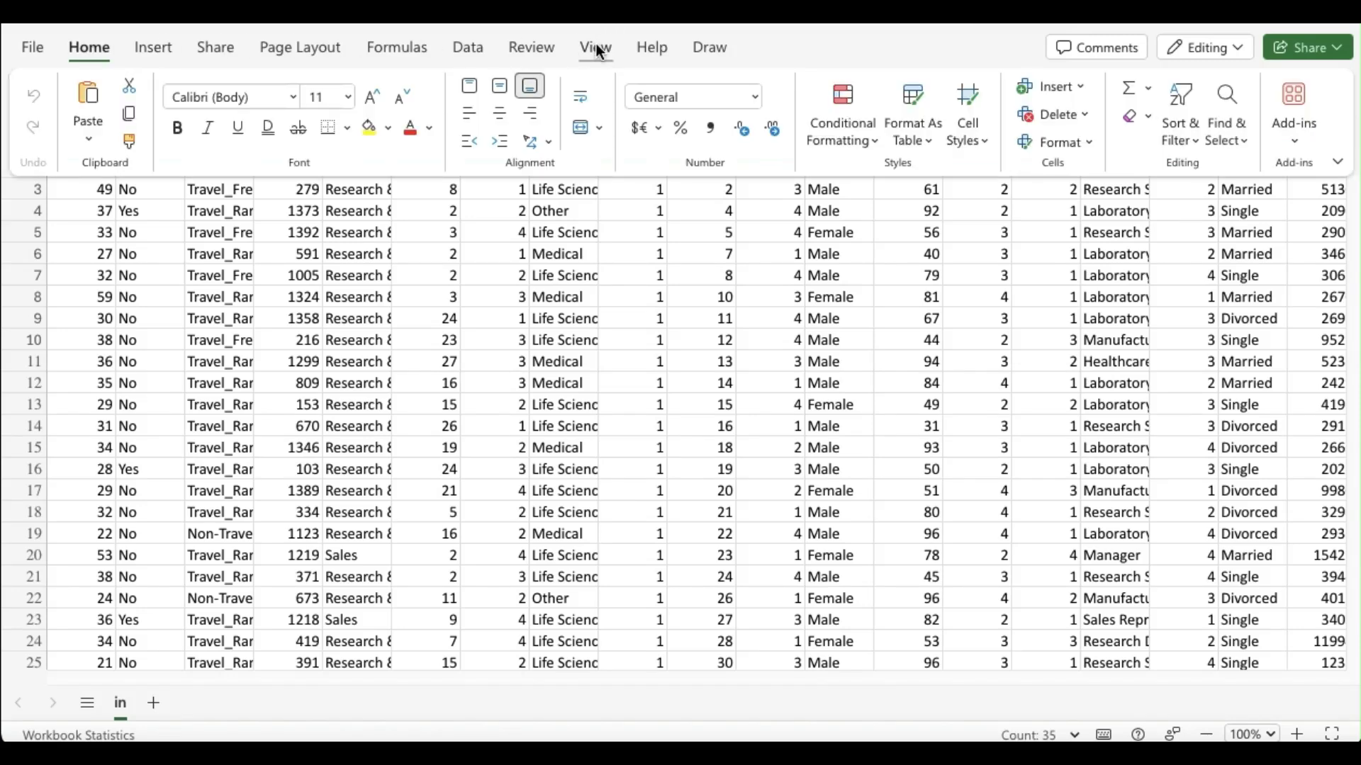
click(597, 49)
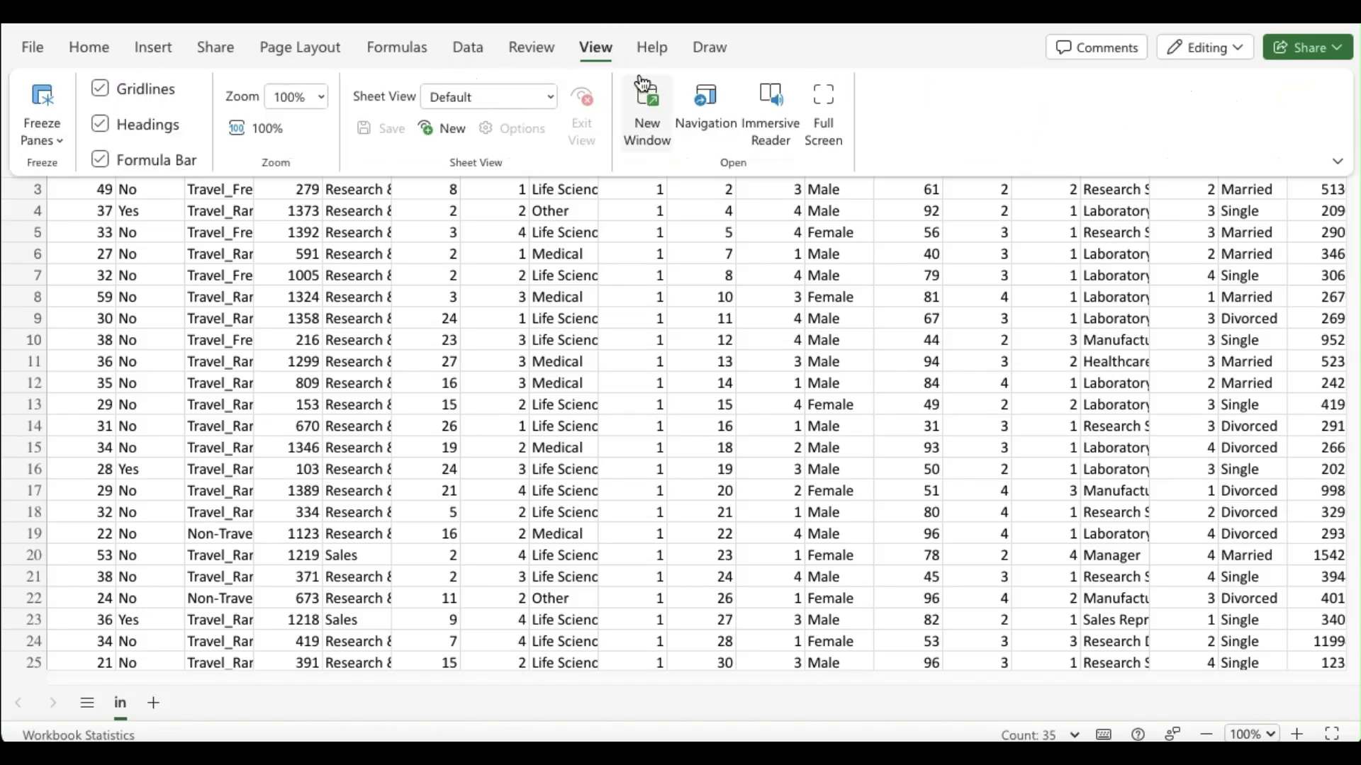
click(44, 117)
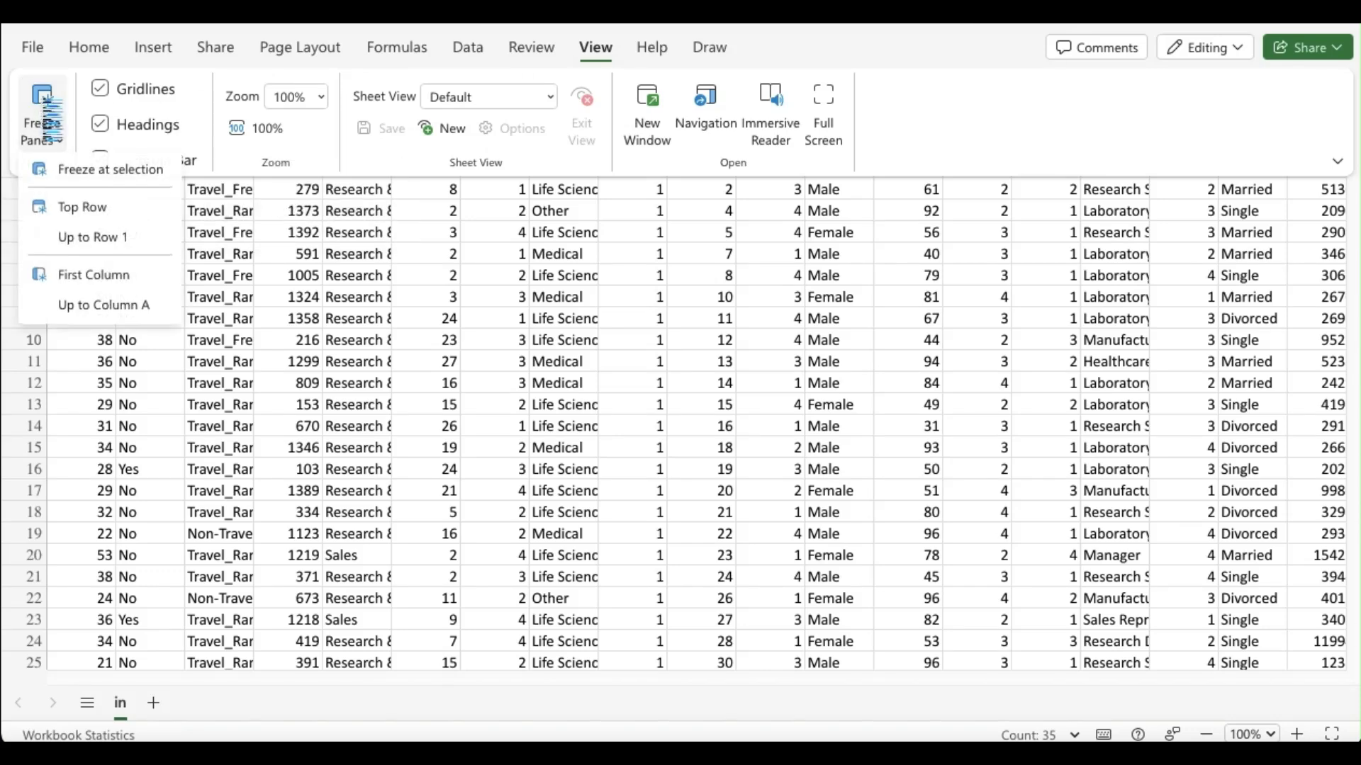
click(103, 170)
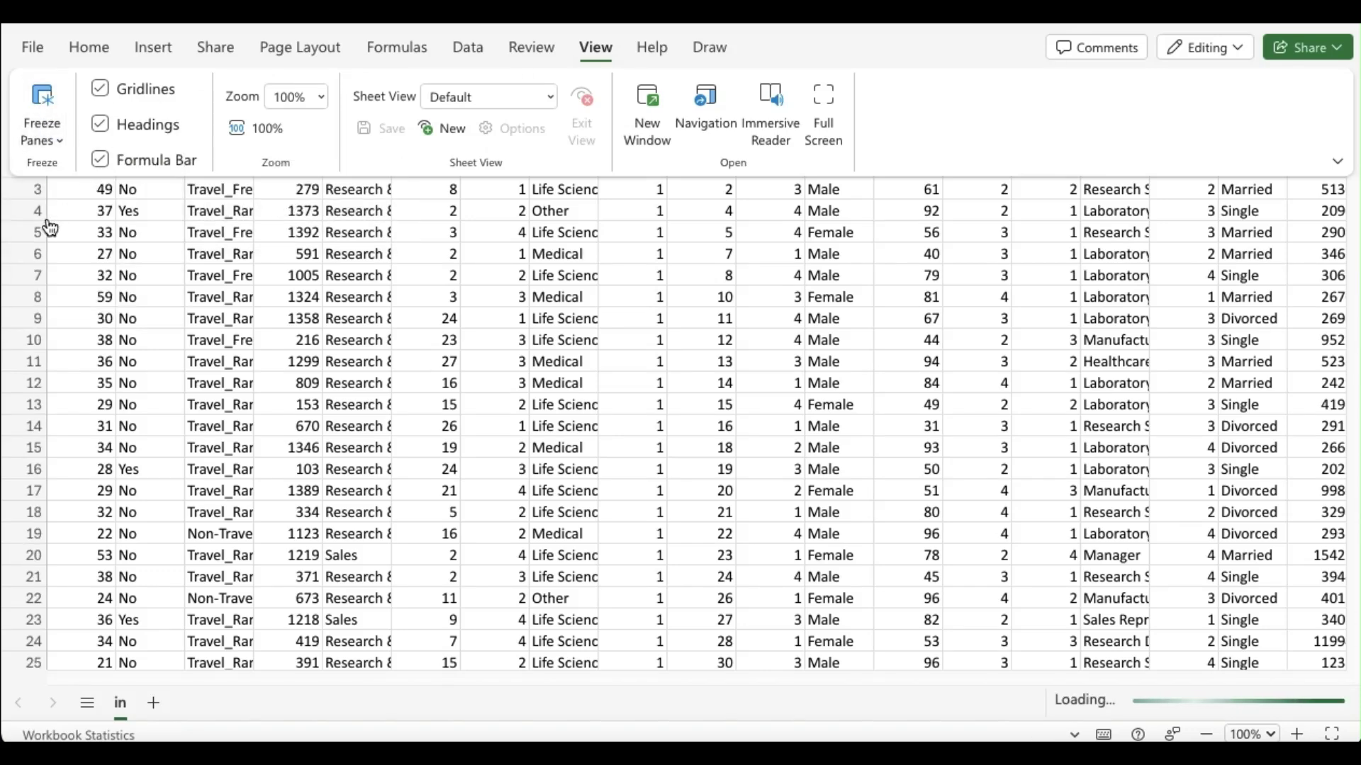
scroll(82, 234, down, 1)
scroll(82, 236, up, 1)
click(82, 234)
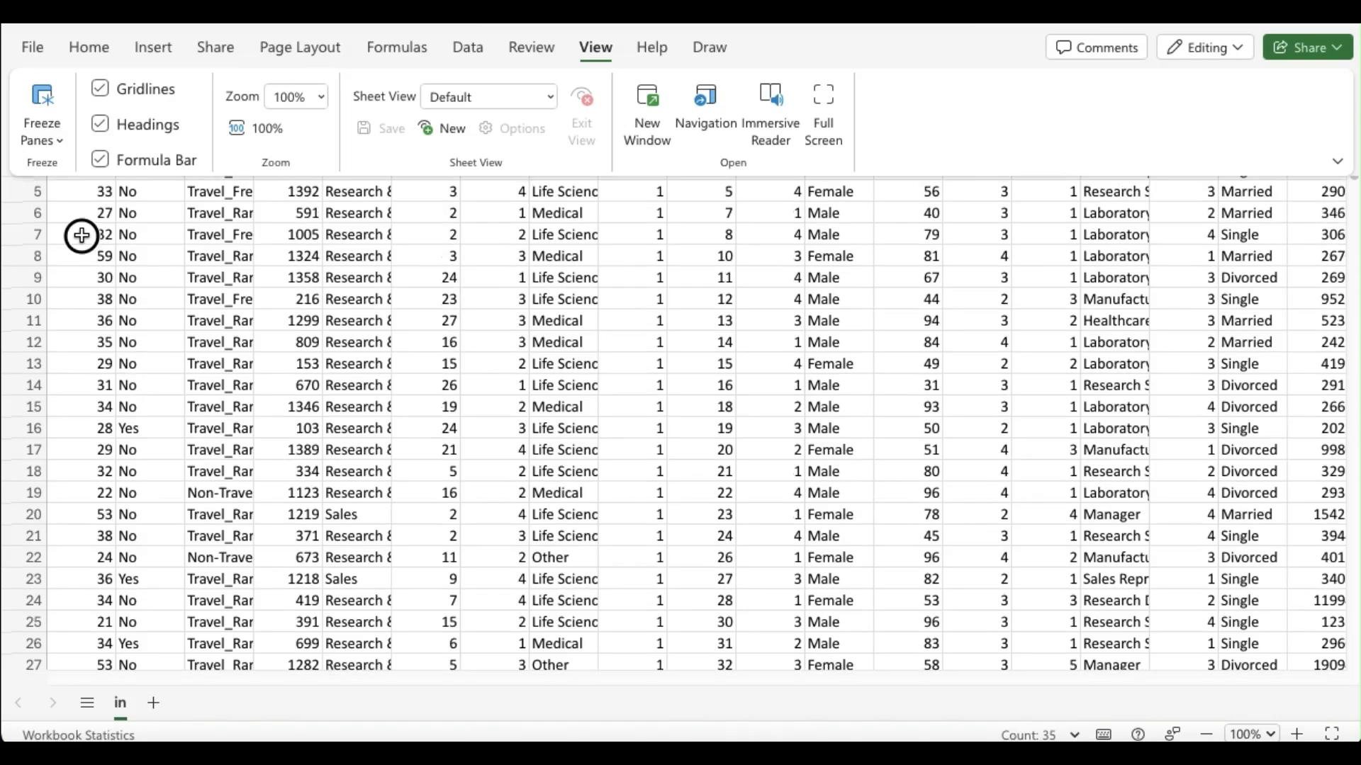
scroll(92, 241, down, 7)
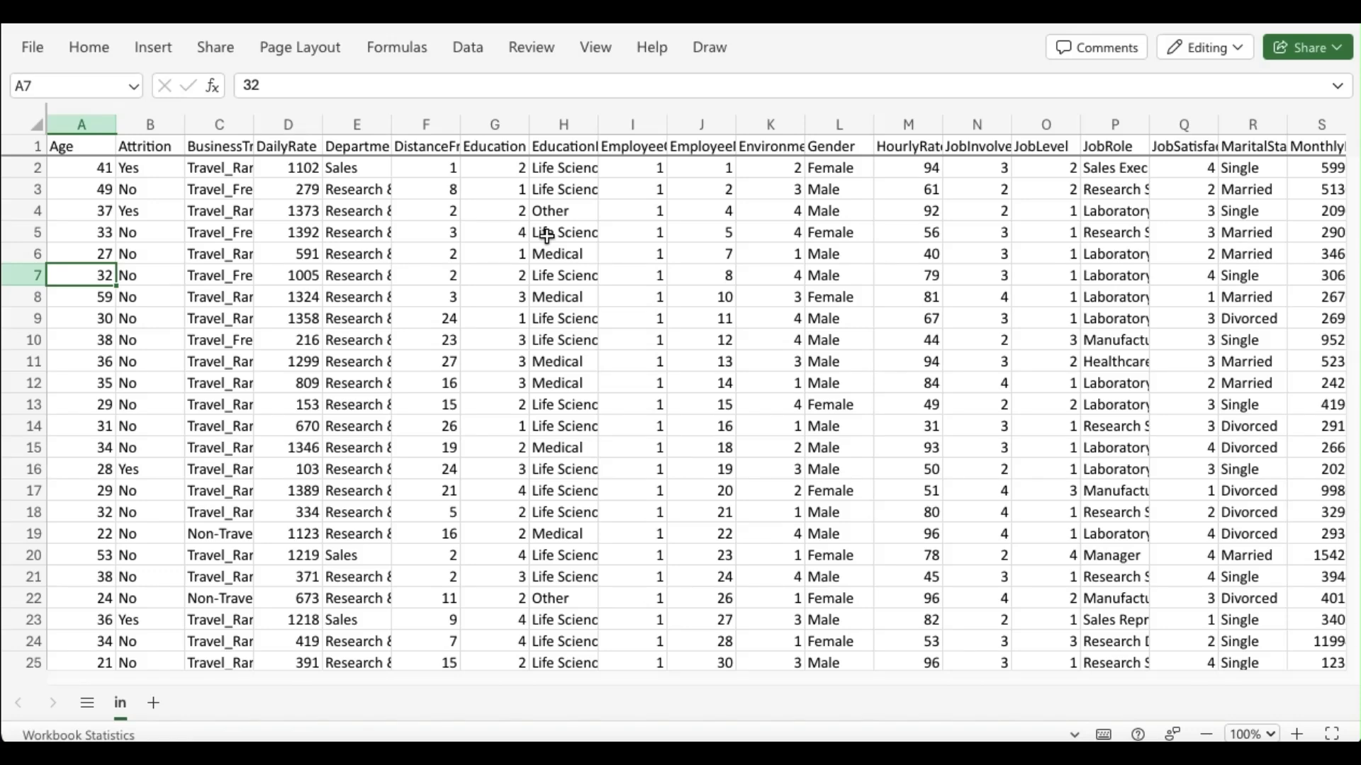
Step: Apply list data validation to the whole Gender column with the source values Male,Female
click(834, 150)
click(859, 173)
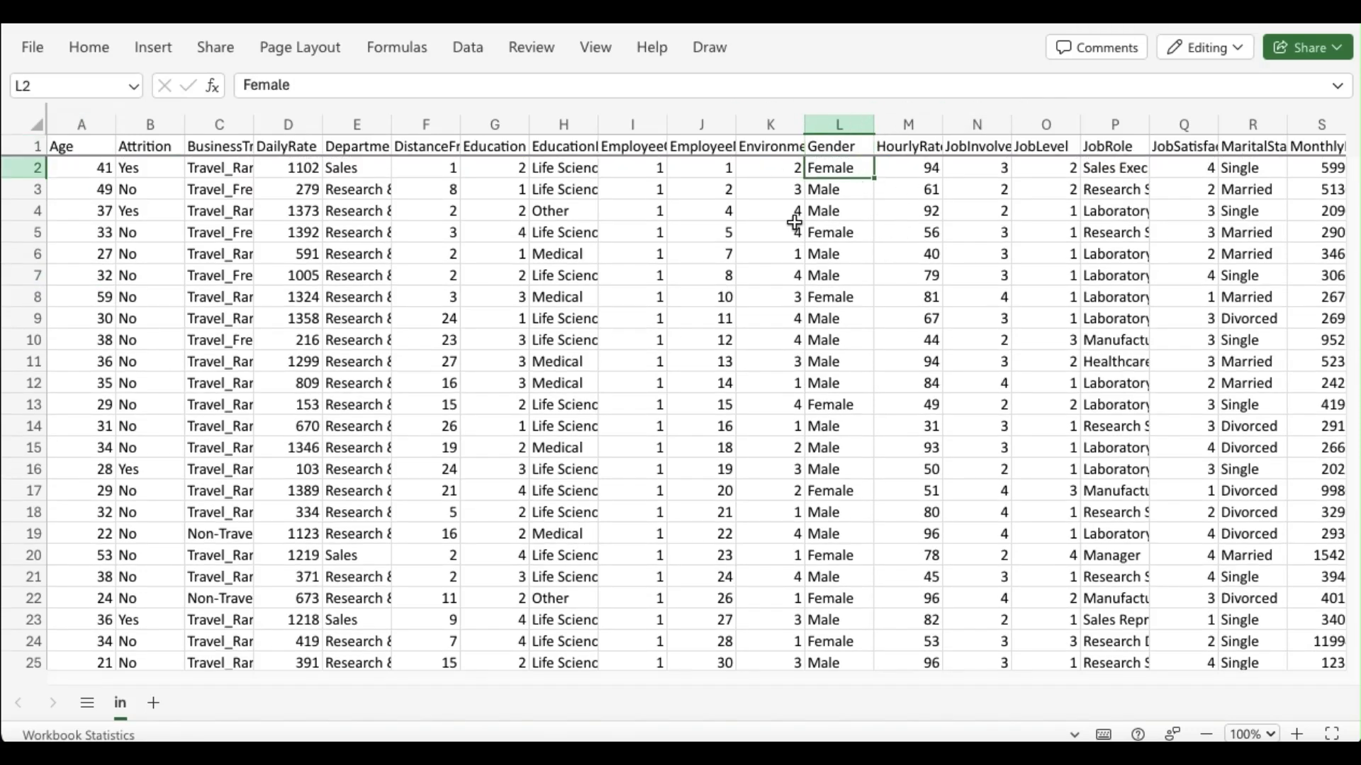
click(827, 122)
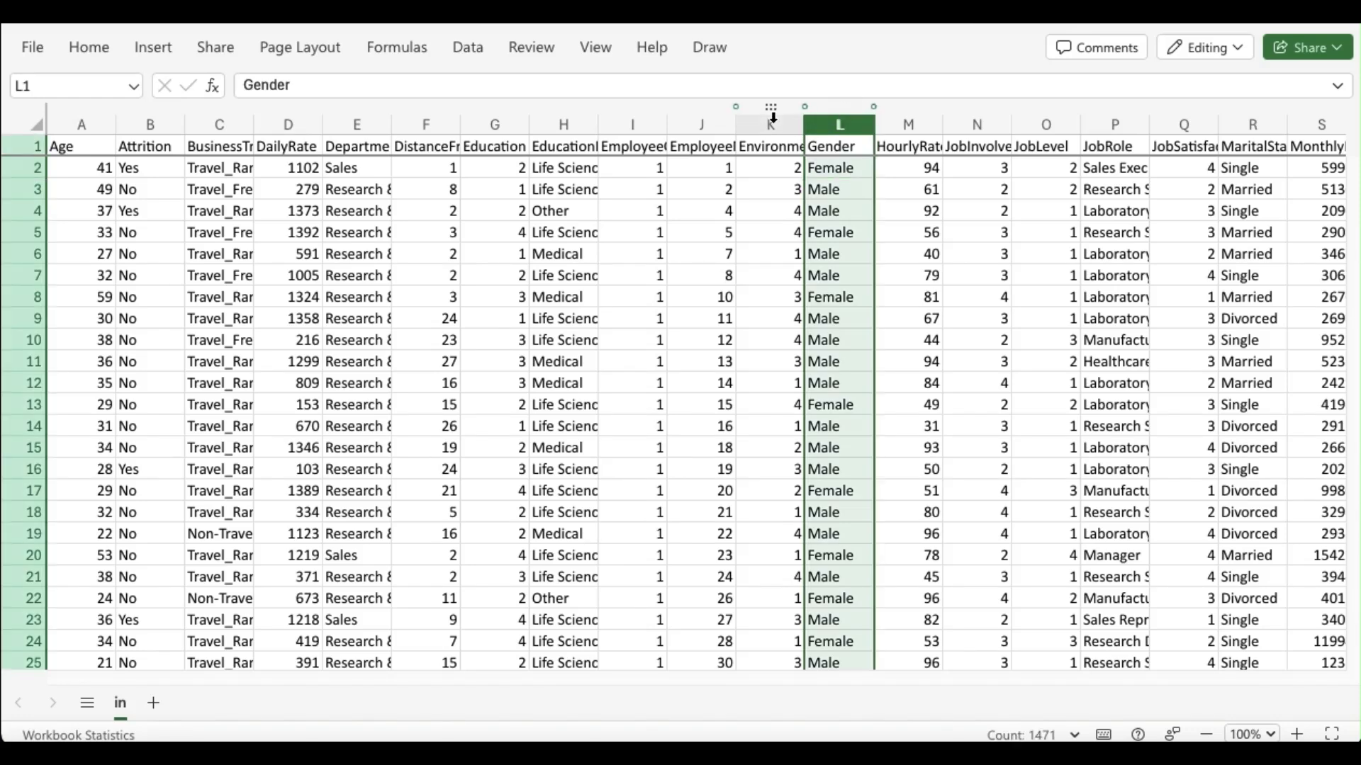
click(455, 57)
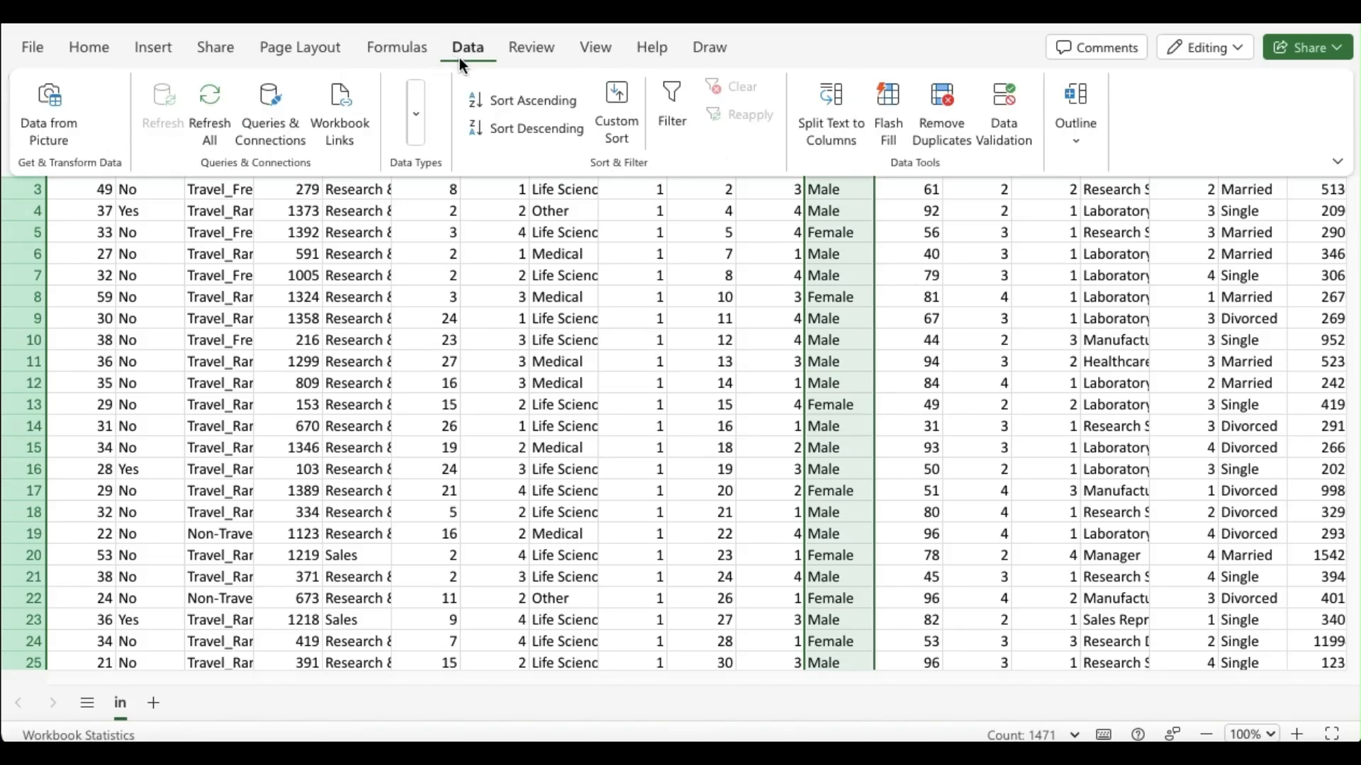
click(1004, 119)
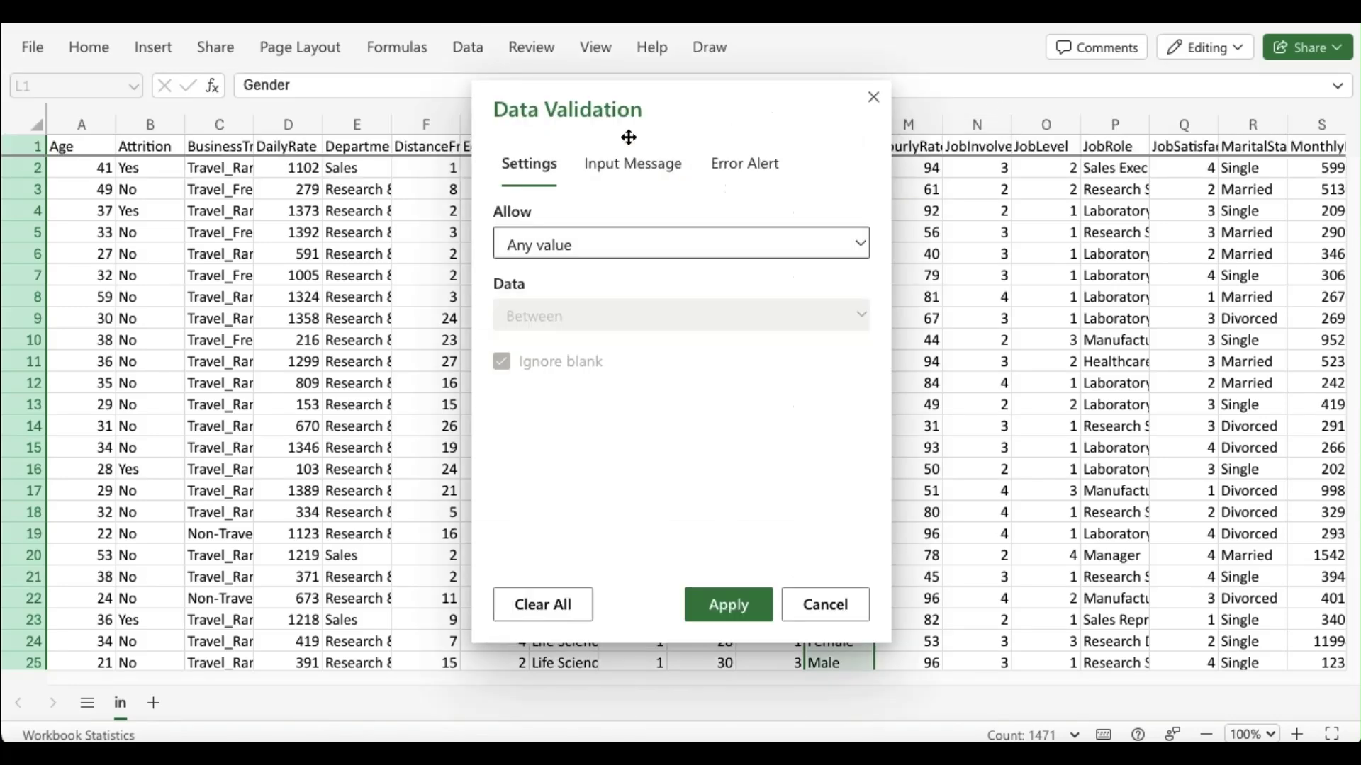
click(668, 243)
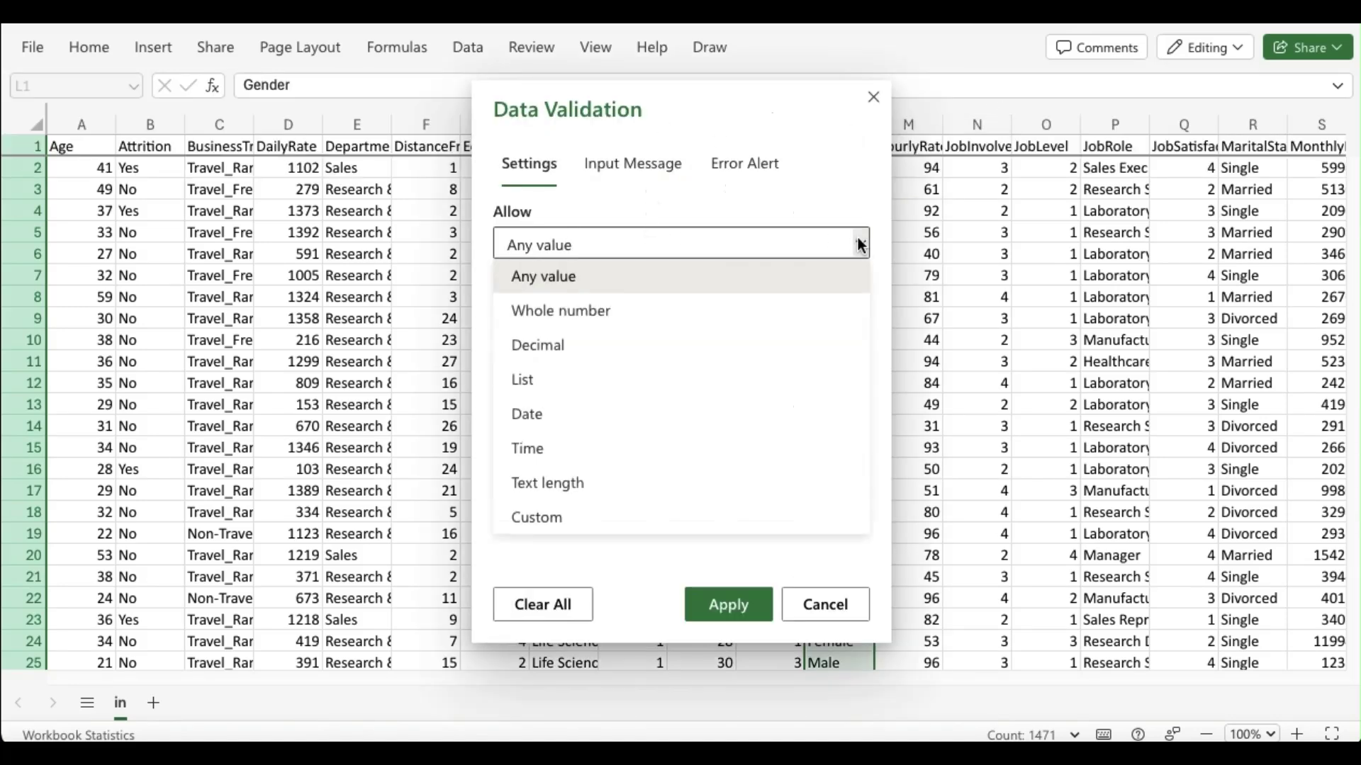
click(639, 377)
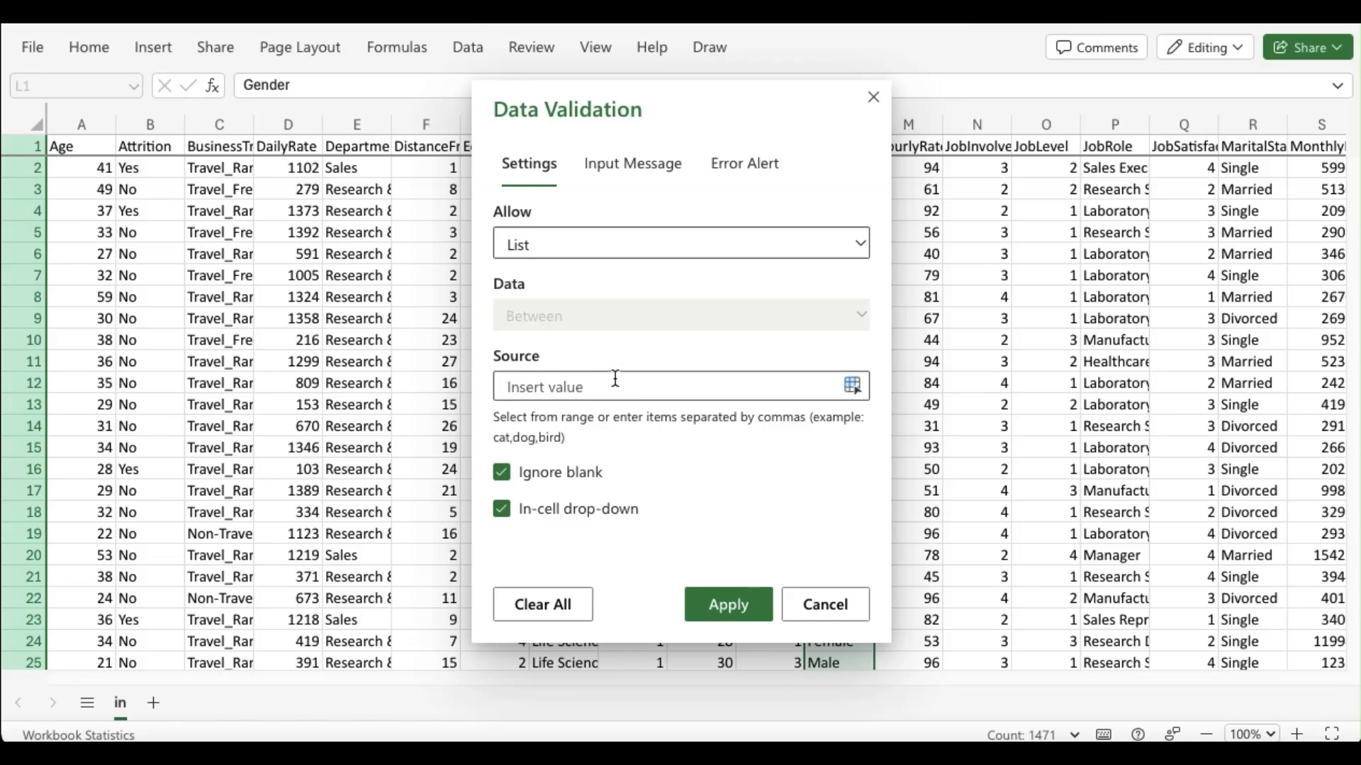
text(Male,Female)
click(746, 604)
Step: Check the in-cell drop-down choices offered in the Gender column, using cell L2
click(849, 252)
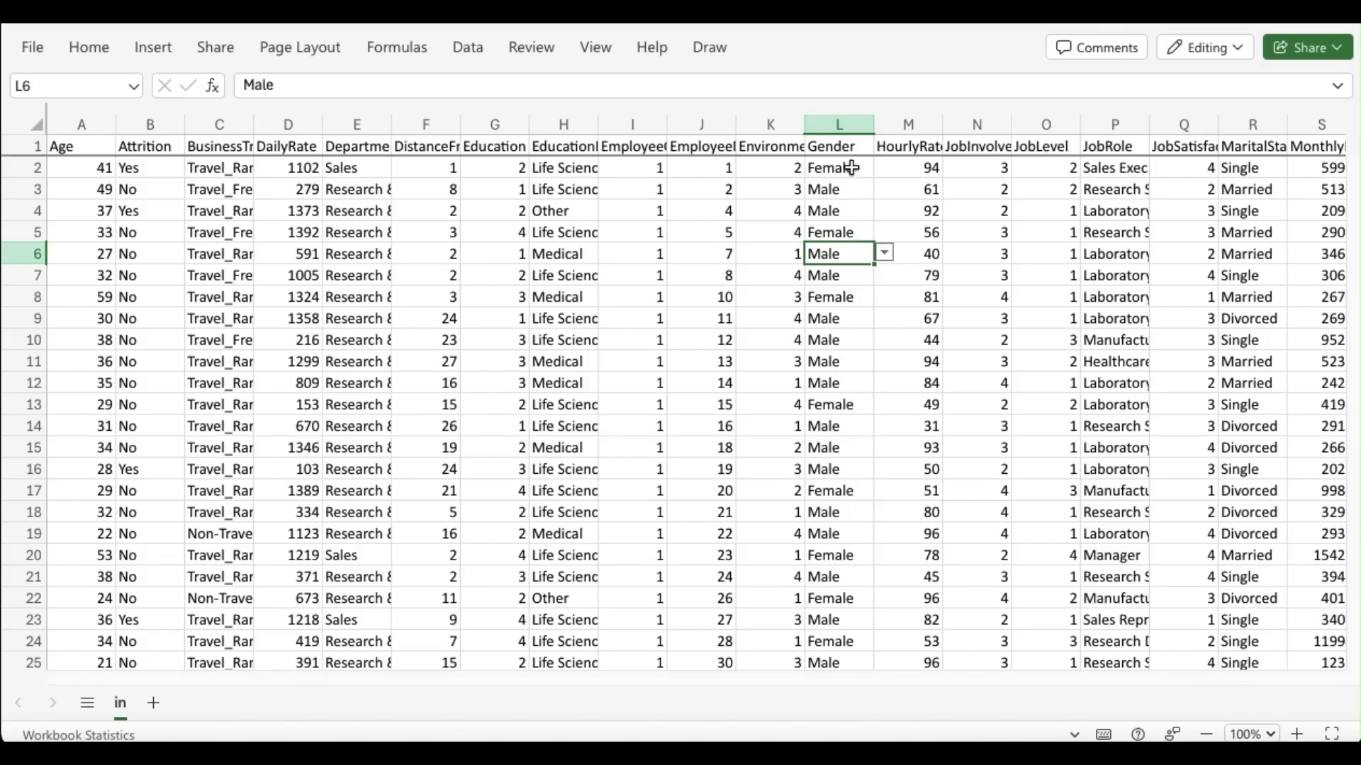
click(850, 168)
click(885, 168)
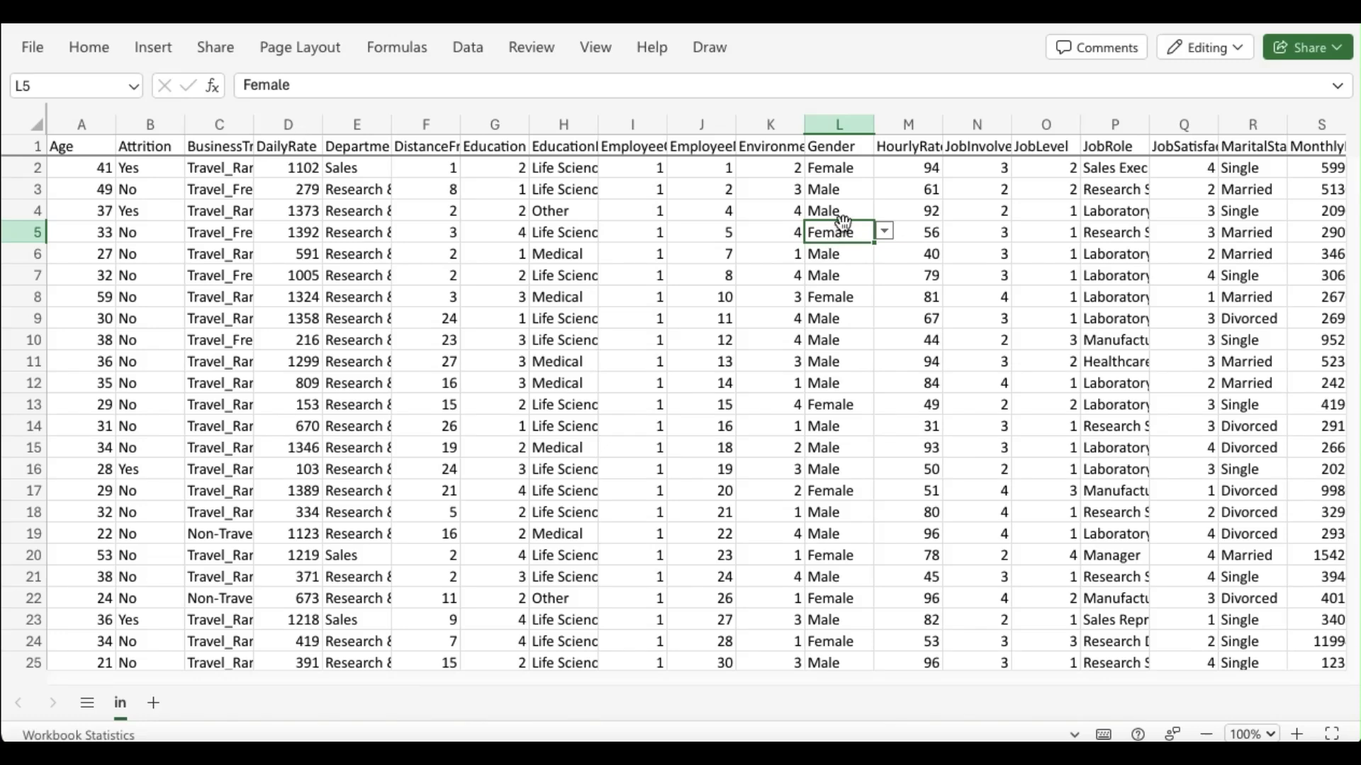
Step: Turn on filtering for all the column headers in row 1
click(30, 146)
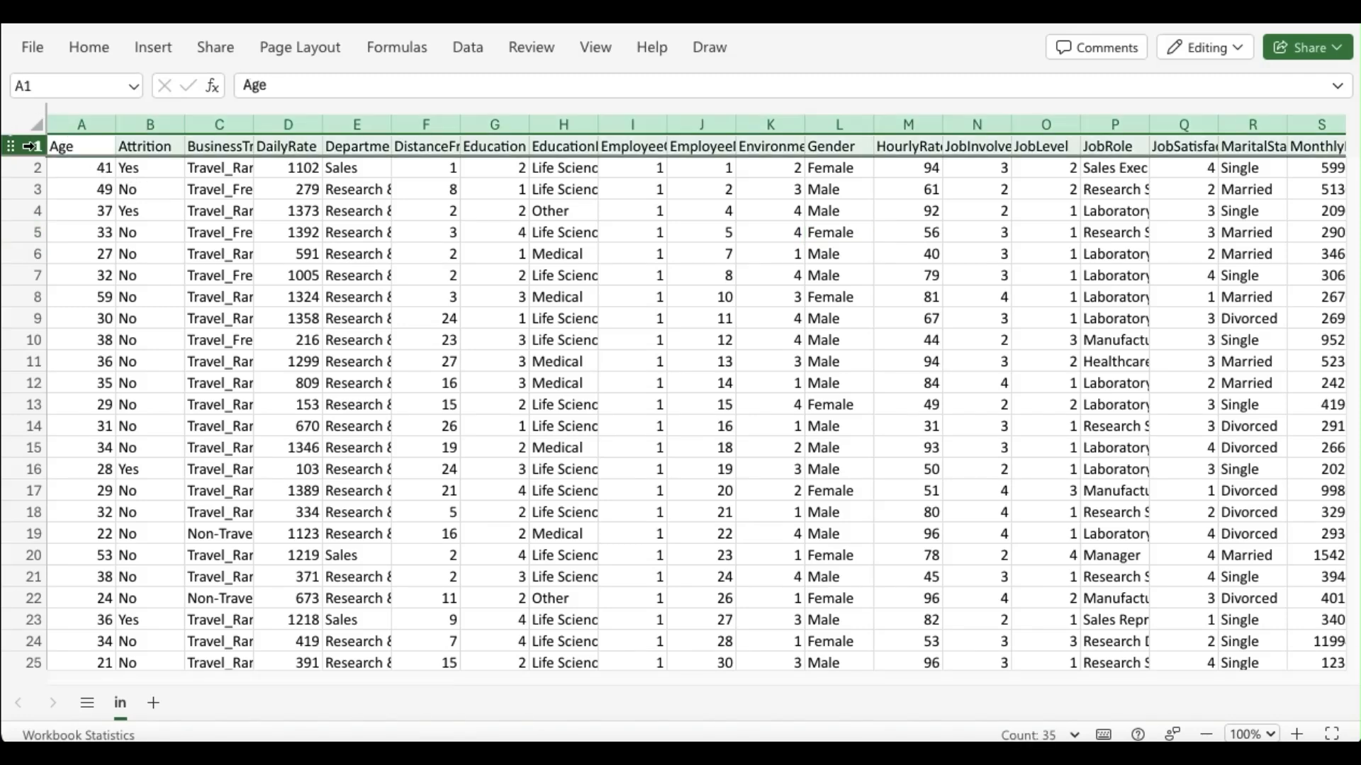
click(471, 50)
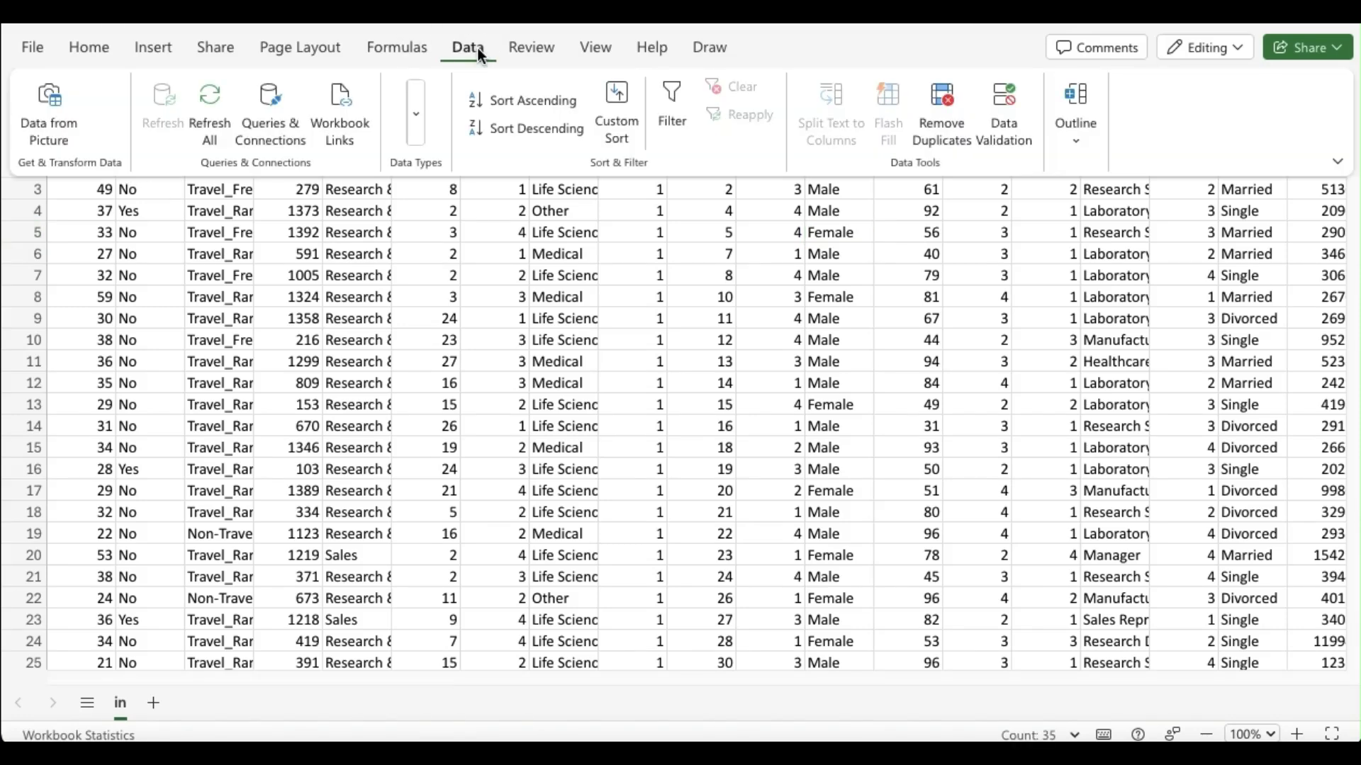
click(682, 94)
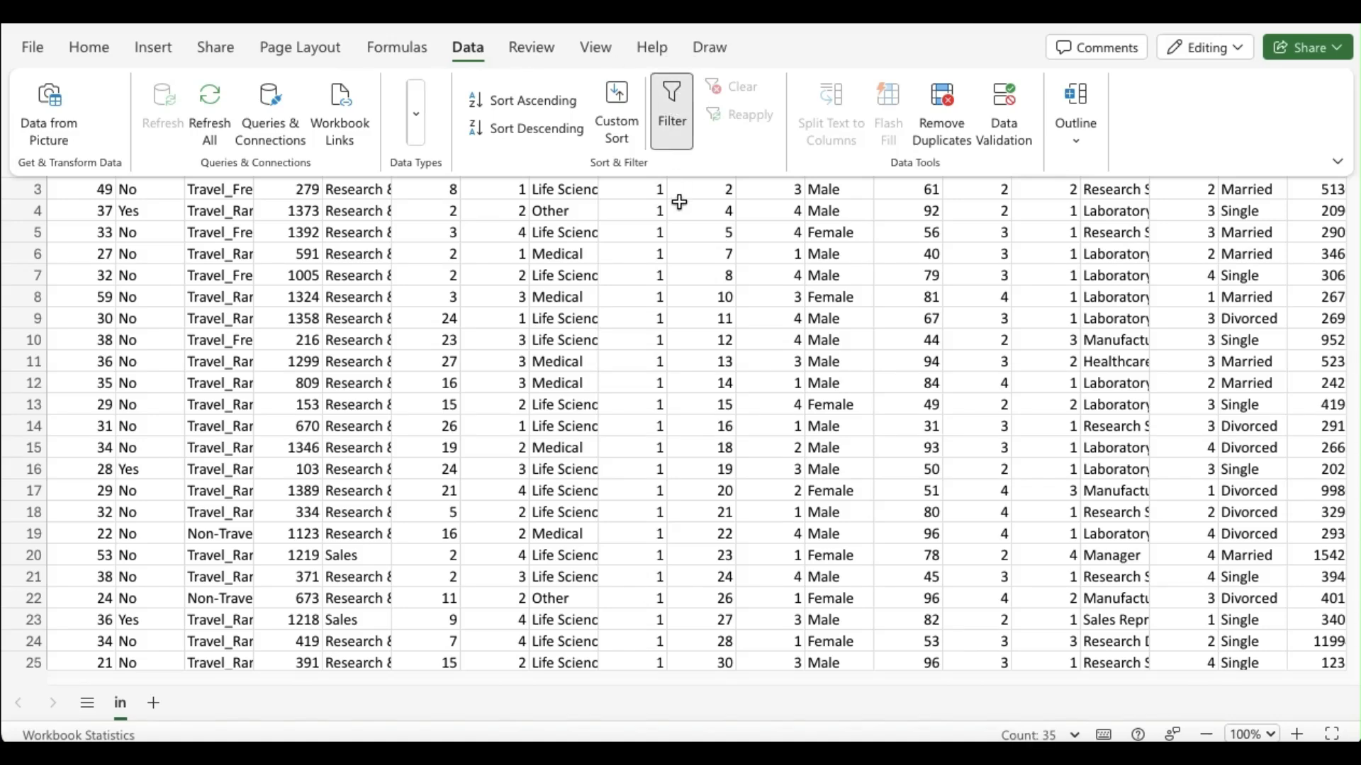
click(682, 213)
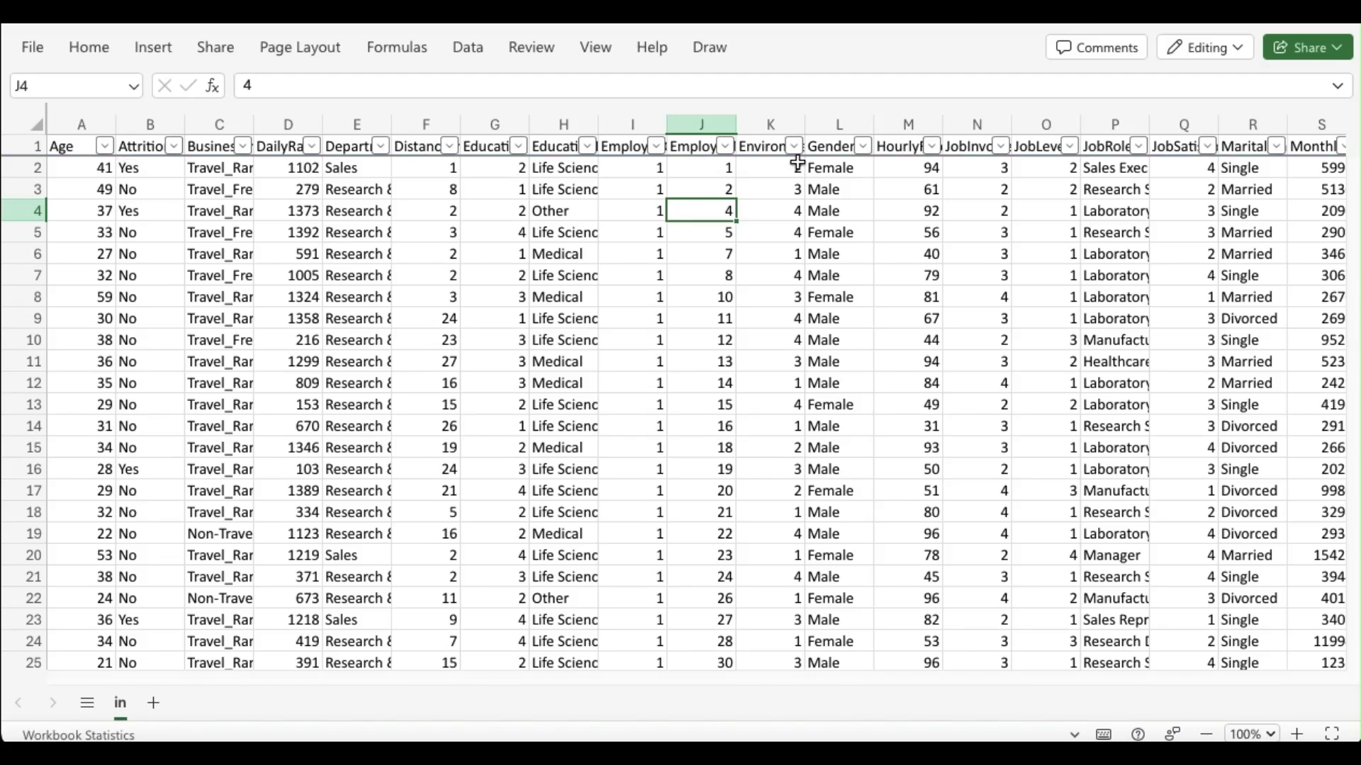
Step: Filter the Gender column to show only the Female records
click(864, 151)
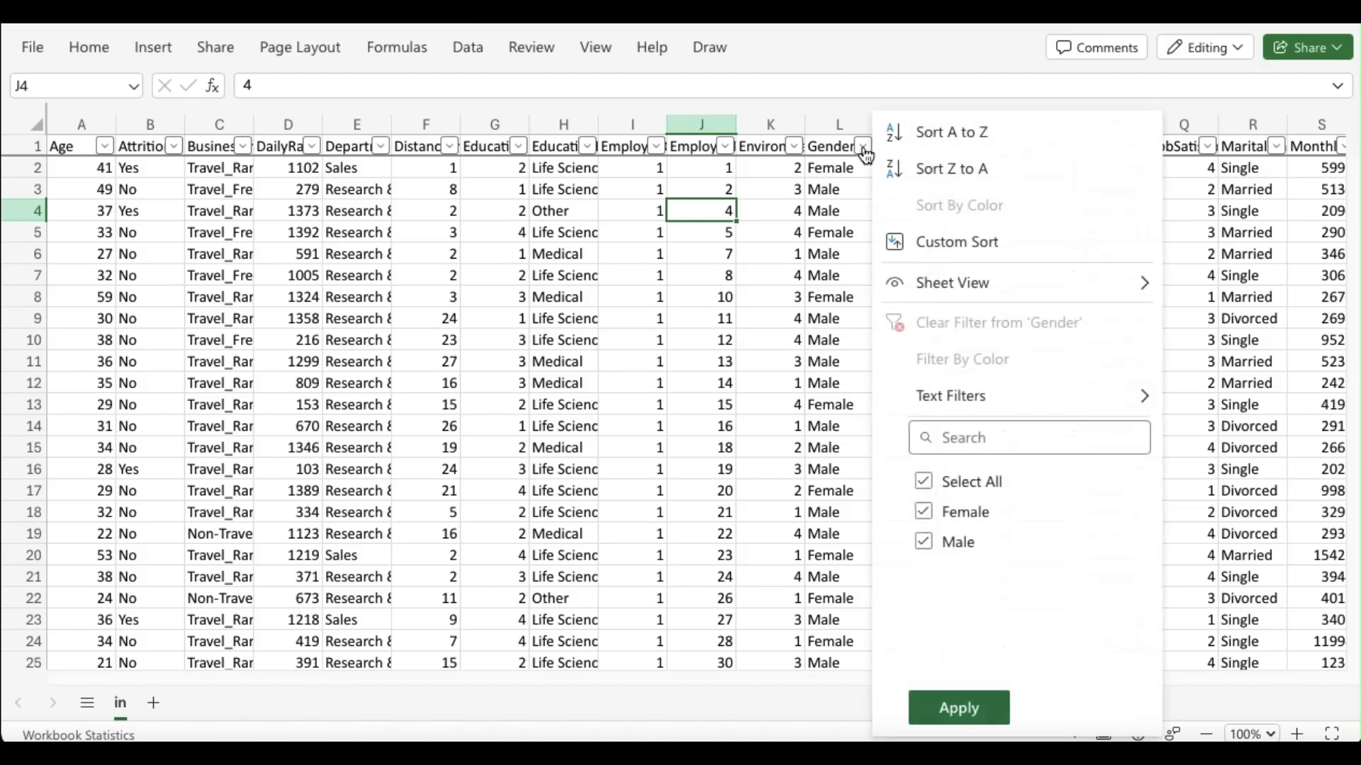
click(864, 152)
click(864, 150)
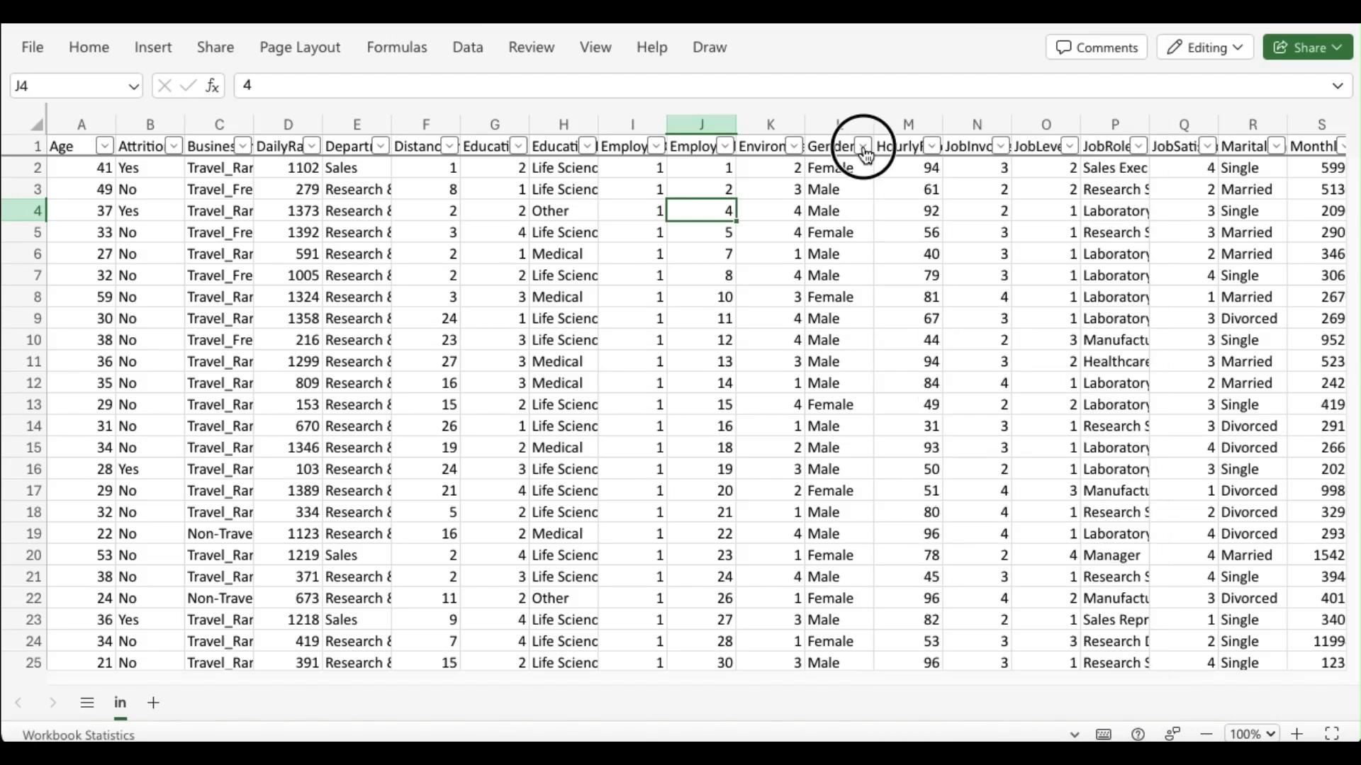
click(969, 489)
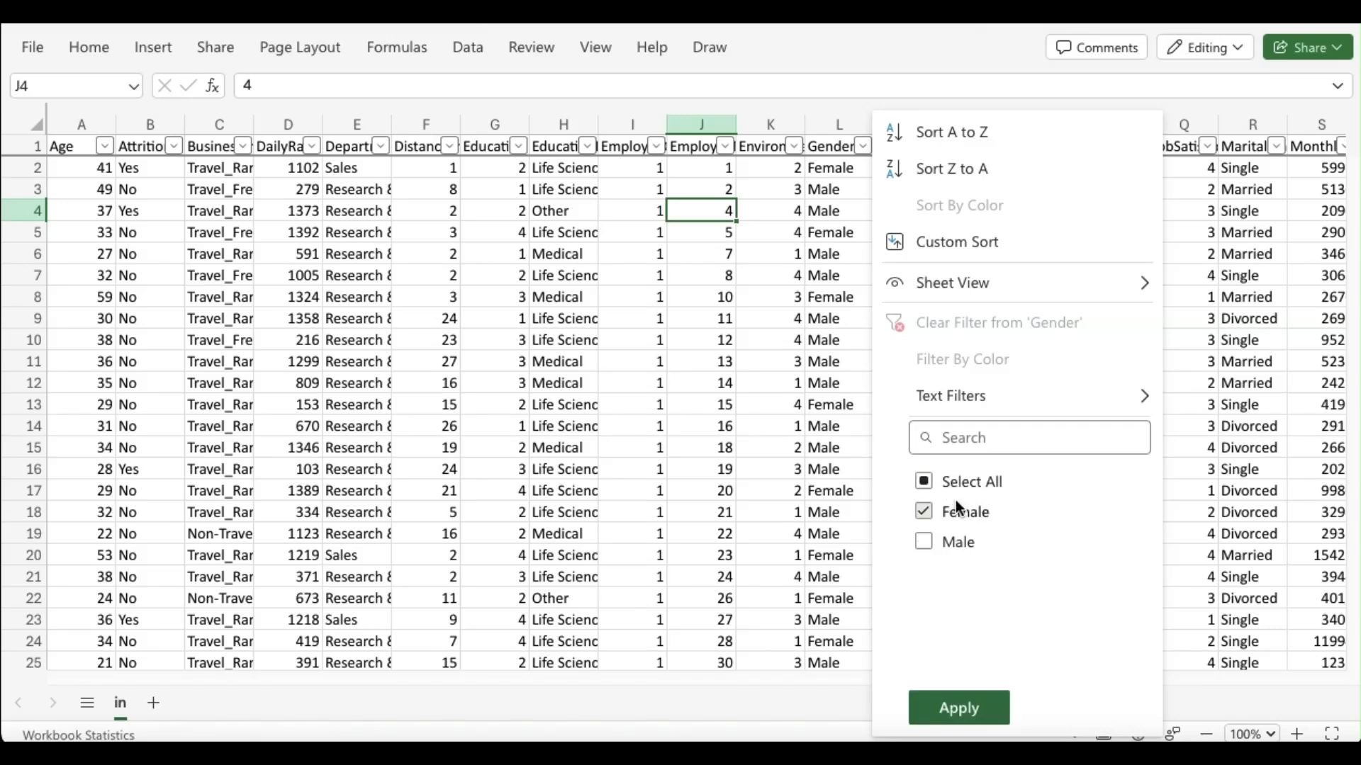
click(976, 706)
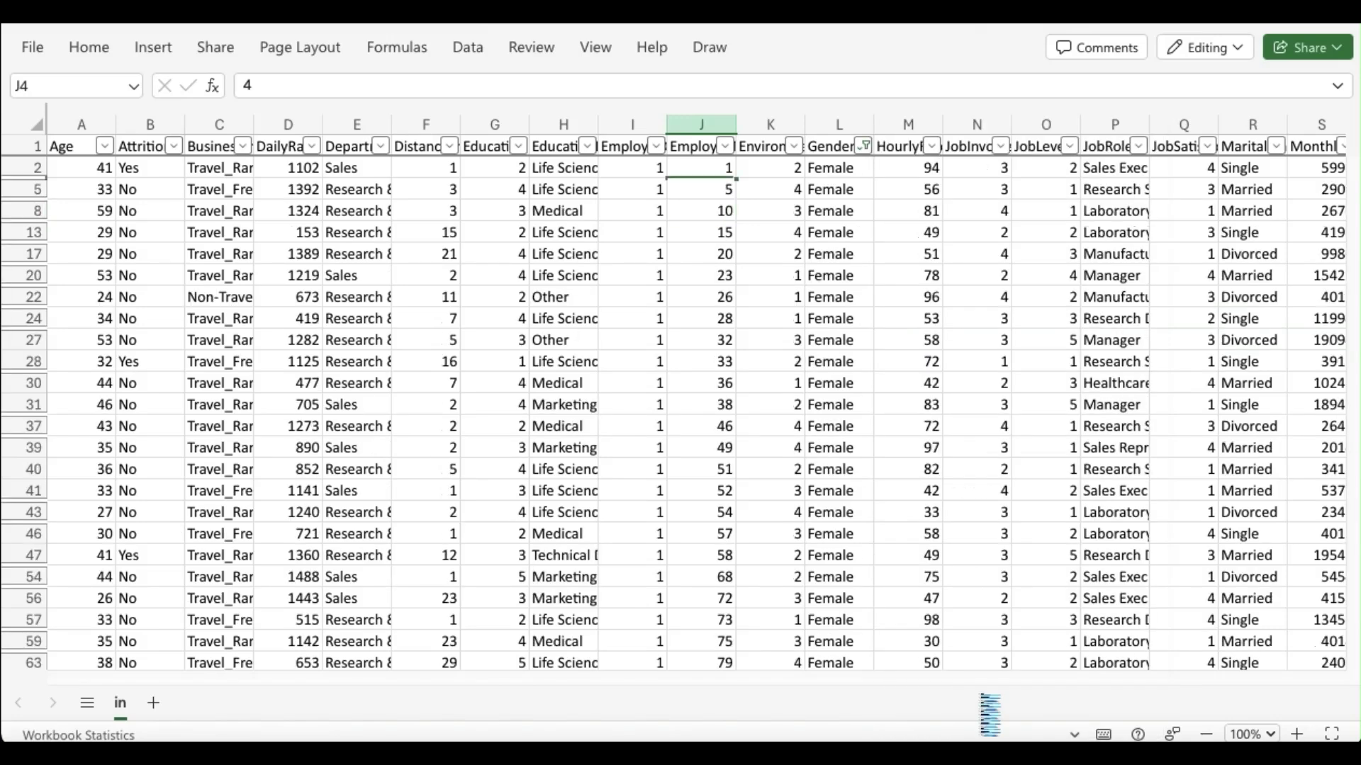